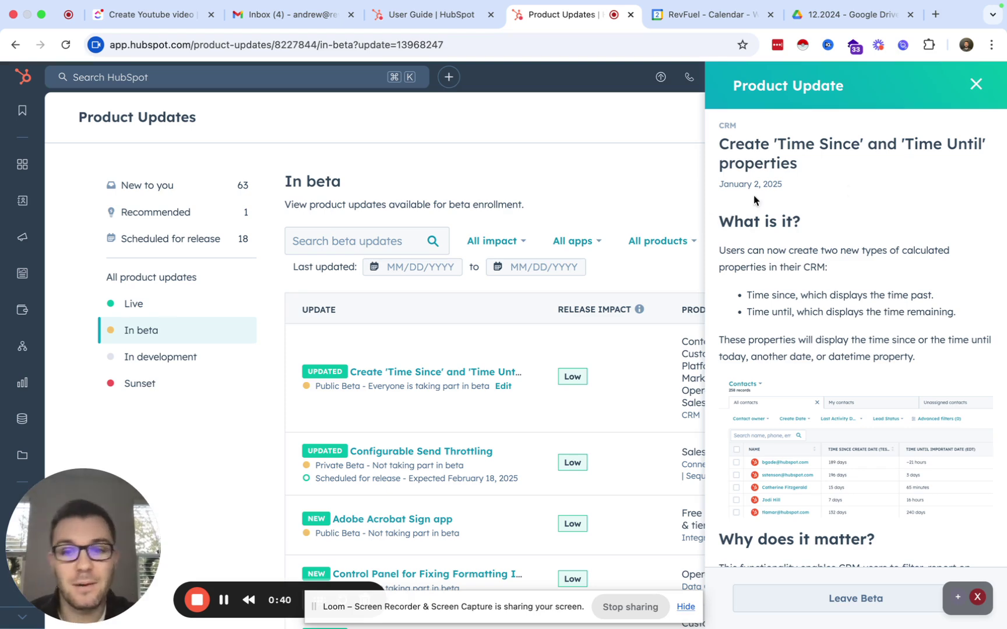
# Review the beta update on 'Time Since' and 'Time Until' properties, covering its purpose, benefits and how it works
pyautogui.click(976, 84)
pyautogui.click(979, 78)
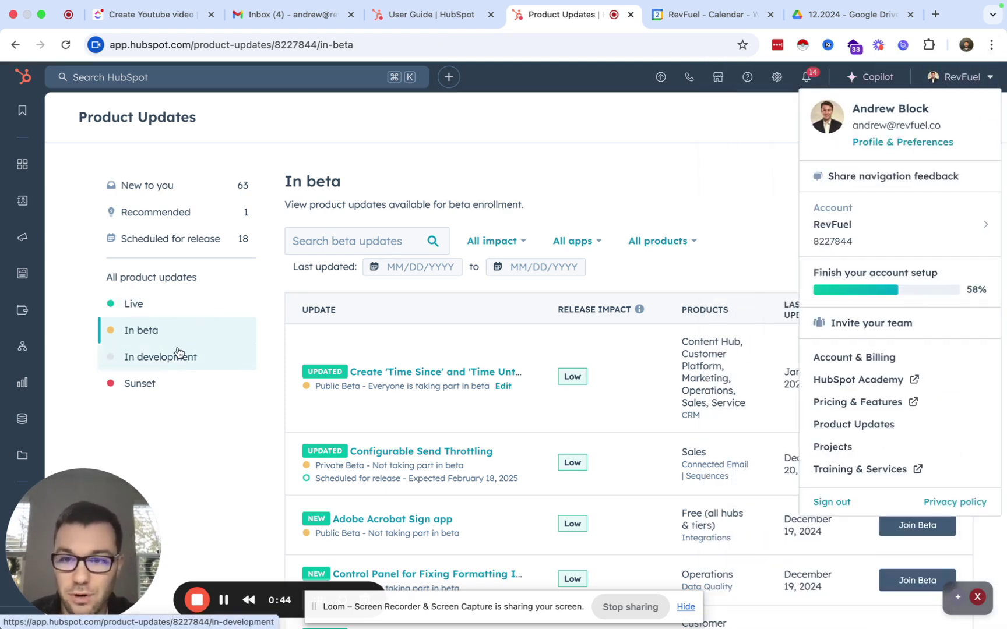
pyautogui.click(446, 380)
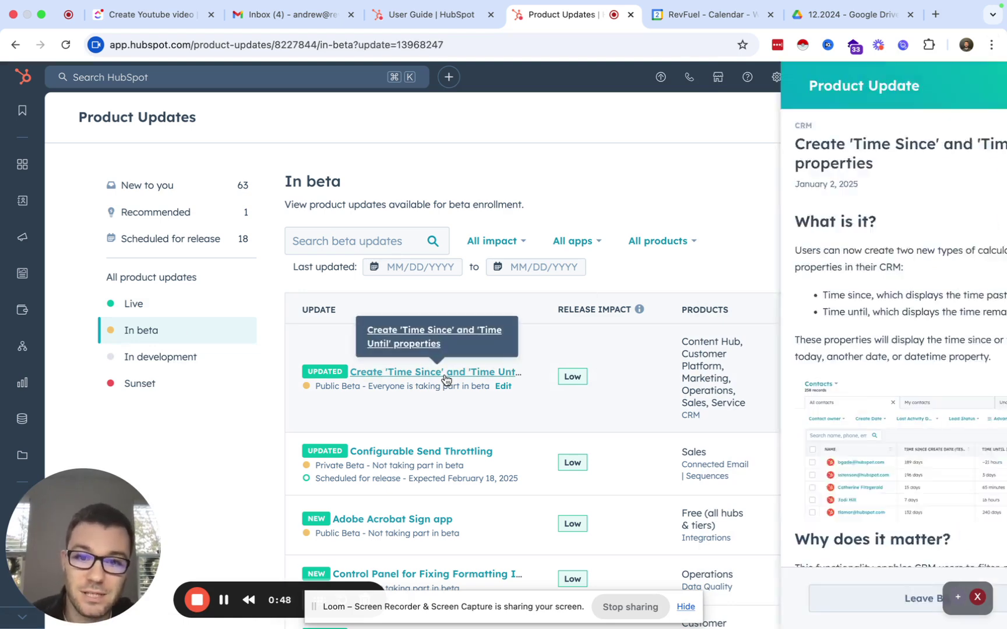
pyautogui.scroll(-3, 826, 342)
pyautogui.scroll(-3, 826, 342)
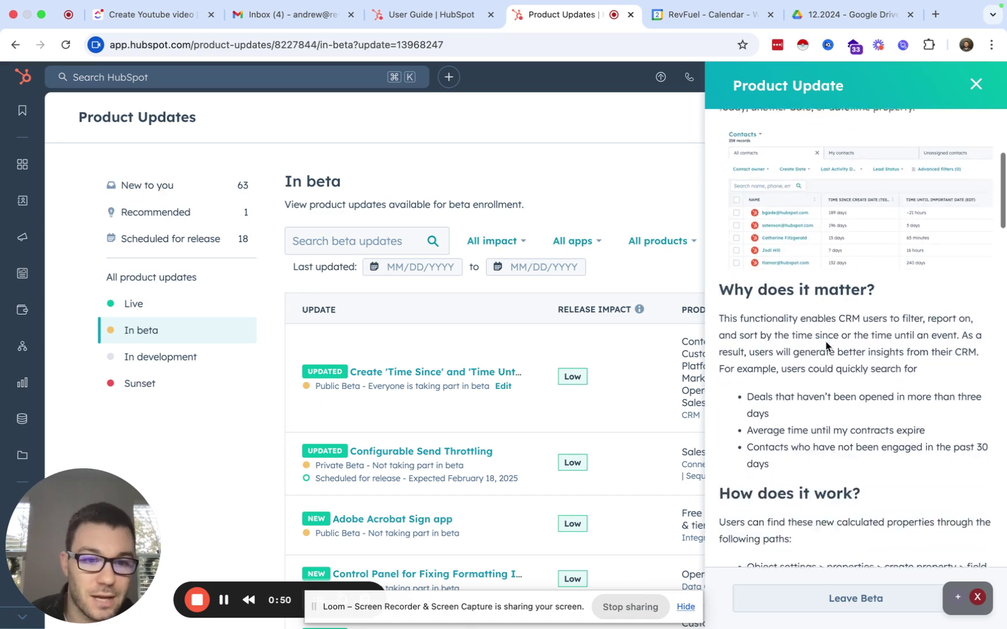
pyautogui.scroll(6, 826, 342)
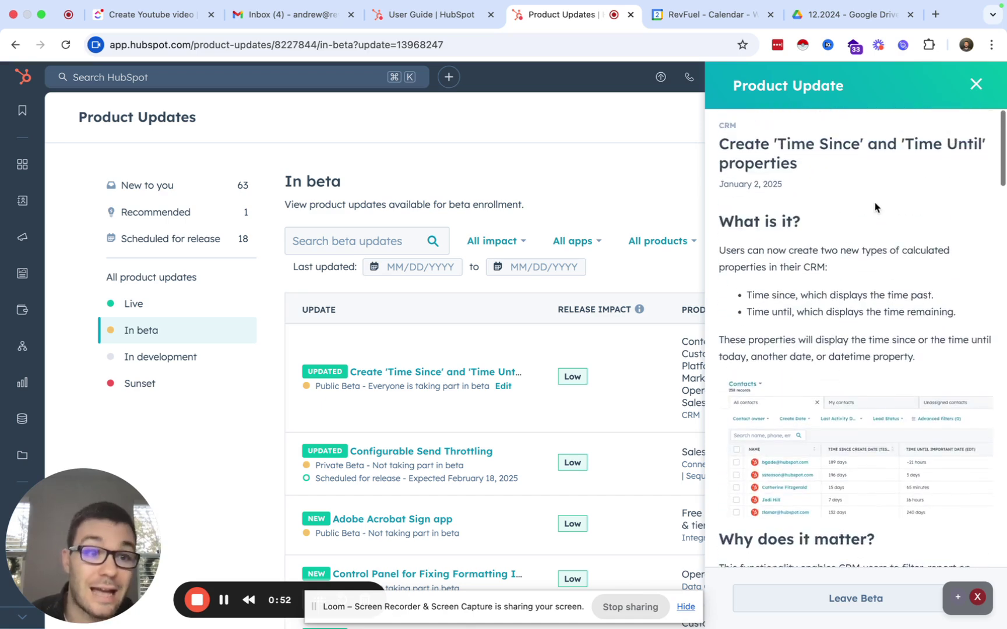
pyautogui.scroll(-5, 876, 201)
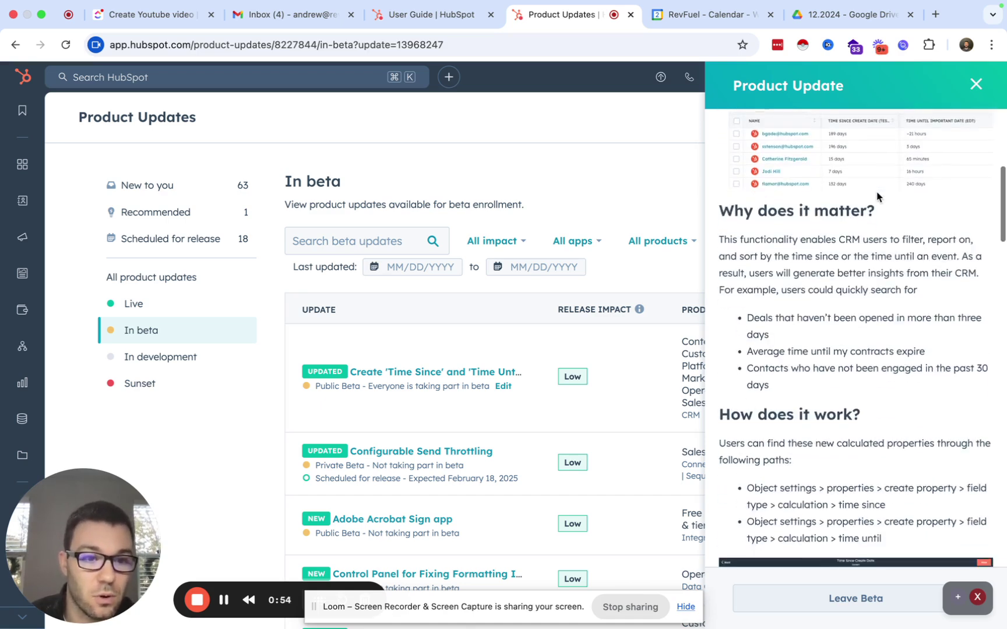
pyautogui.scroll(-5, 877, 197)
pyautogui.scroll(10, 877, 197)
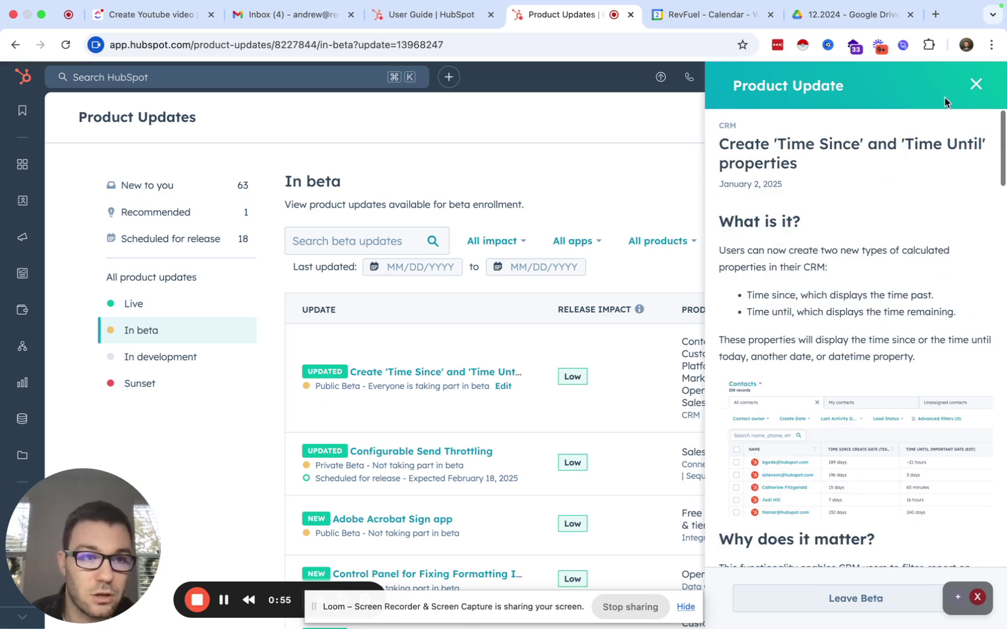
pyautogui.click(974, 85)
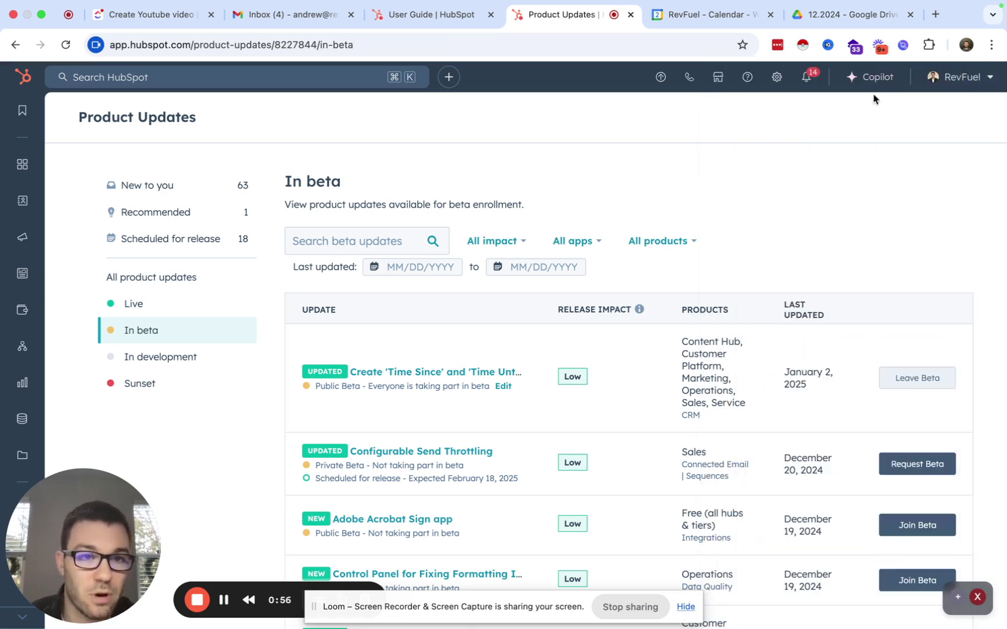
# Open the contact properties page in the account settings
pyautogui.click(778, 79)
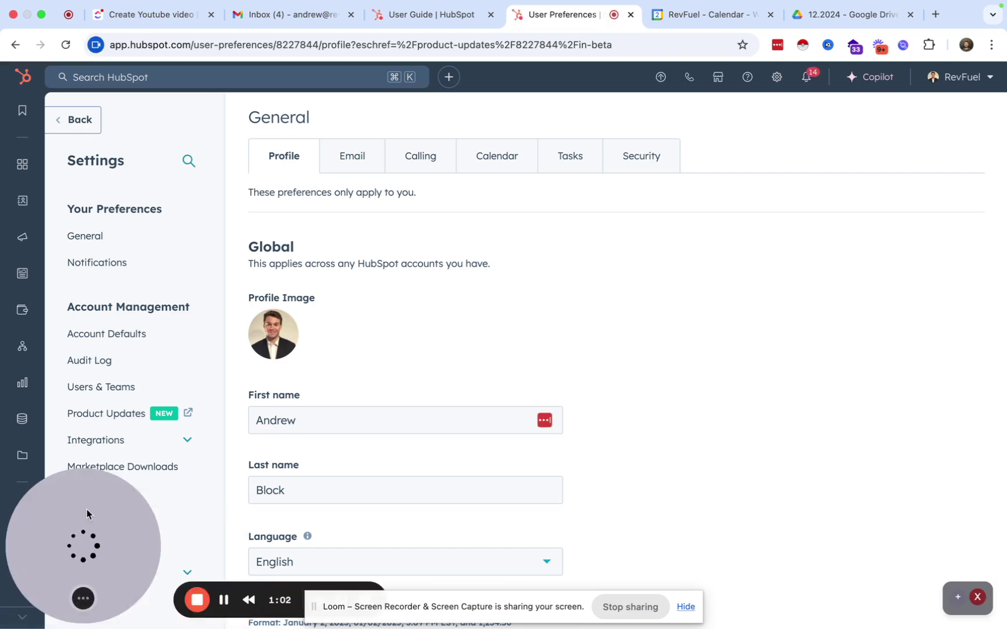
pyautogui.moveTo(86, 513); pyautogui.dragTo(844, 528)
pyautogui.moveTo(8, 515)
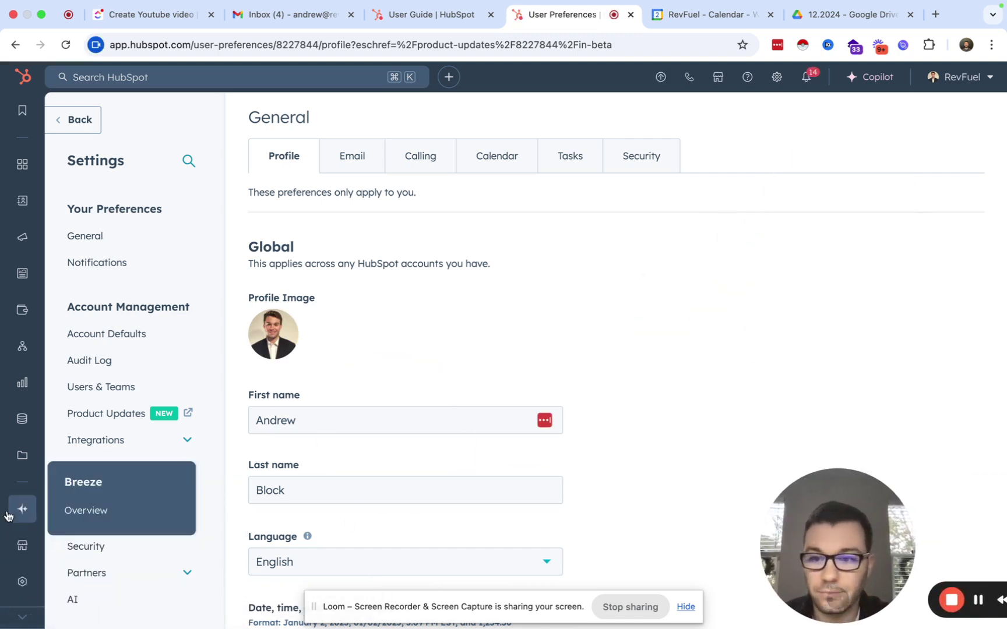
pyautogui.scroll(-4, 113, 429)
pyautogui.click(112, 442)
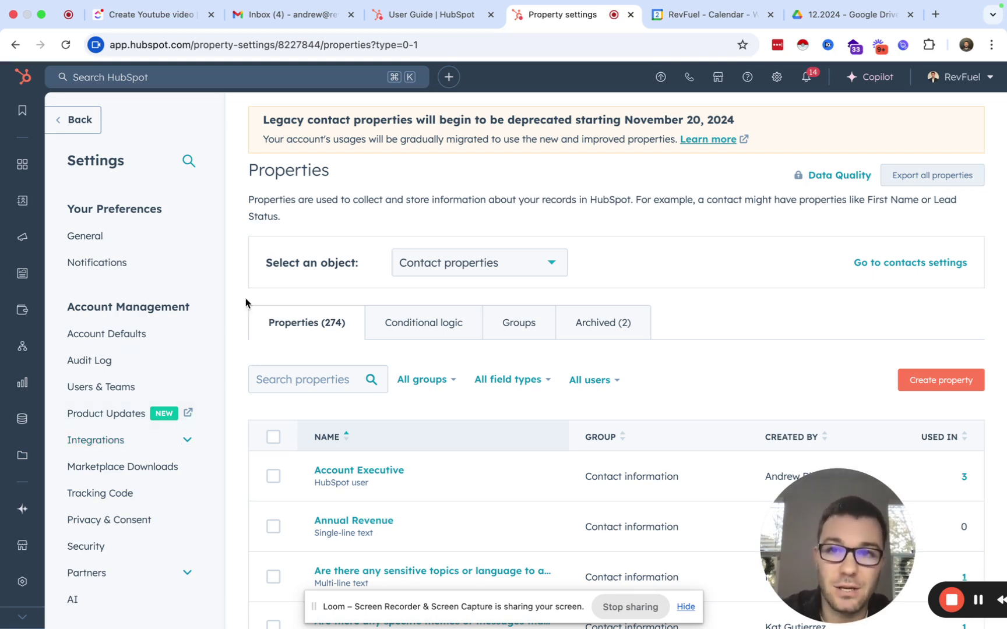
# Start a new contact property labelled "Time Since Contact Created" and assign it to the Contact information group
pyautogui.click(921, 378)
pyautogui.click(462, 264)
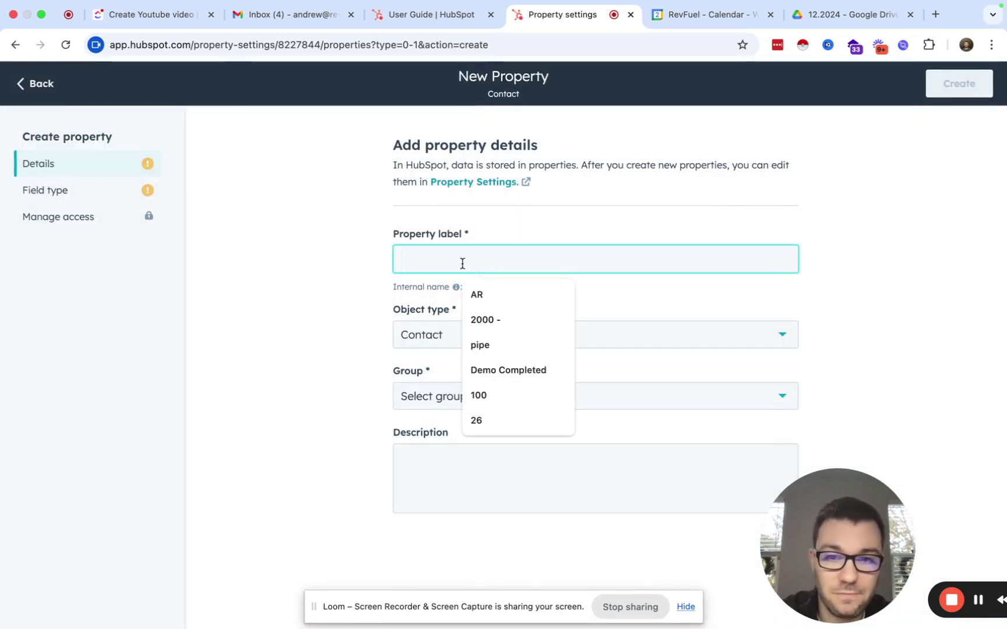
pyautogui.write('Tim')
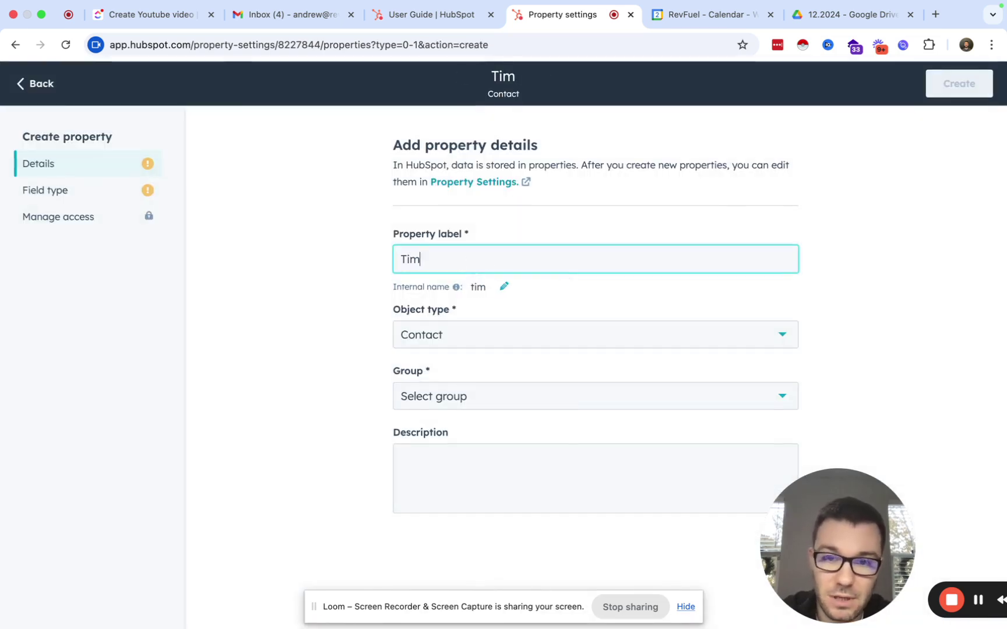
pyautogui.press('super+a')
pyautogui.write('Time Since')
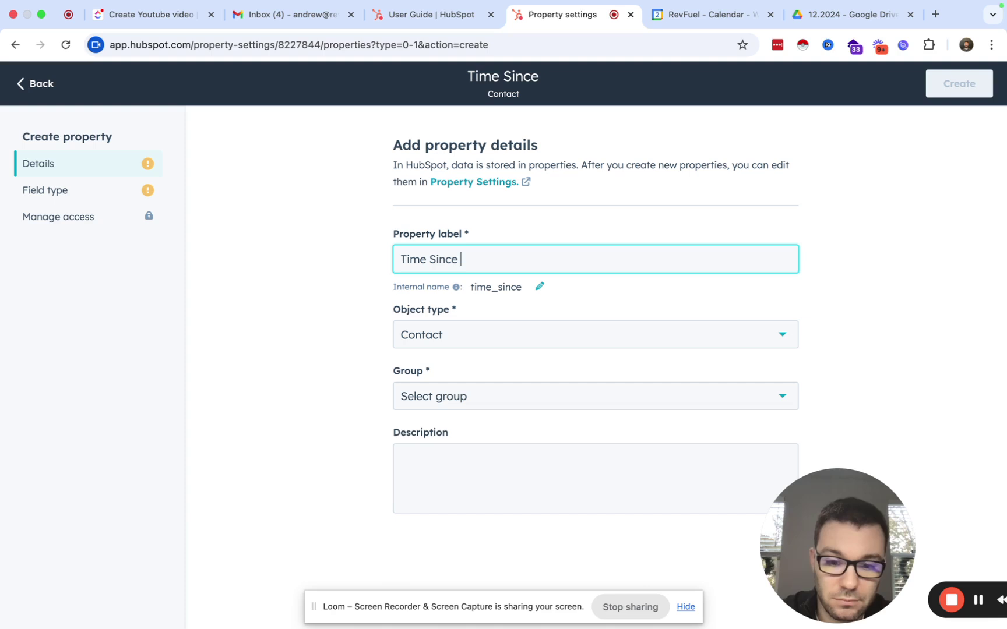
pyautogui.write('Cont')
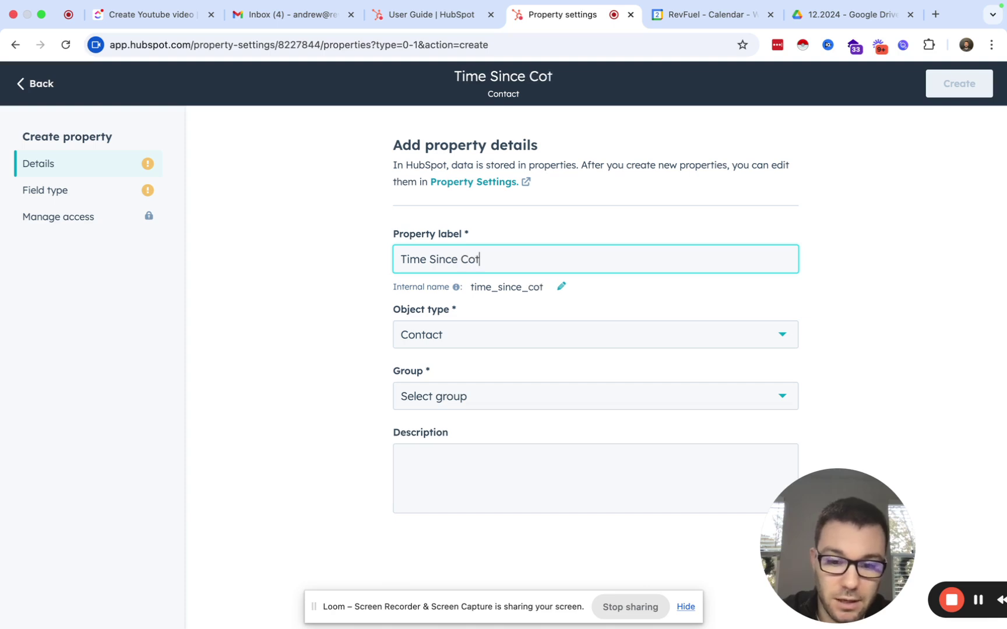
pyautogui.write('act Created')
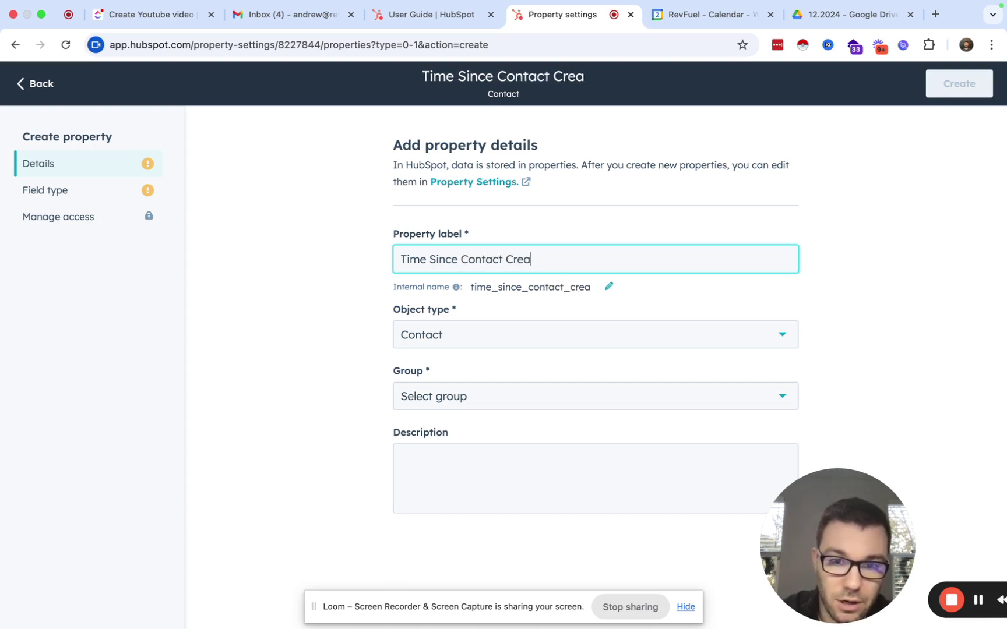
pyautogui.click(472, 403)
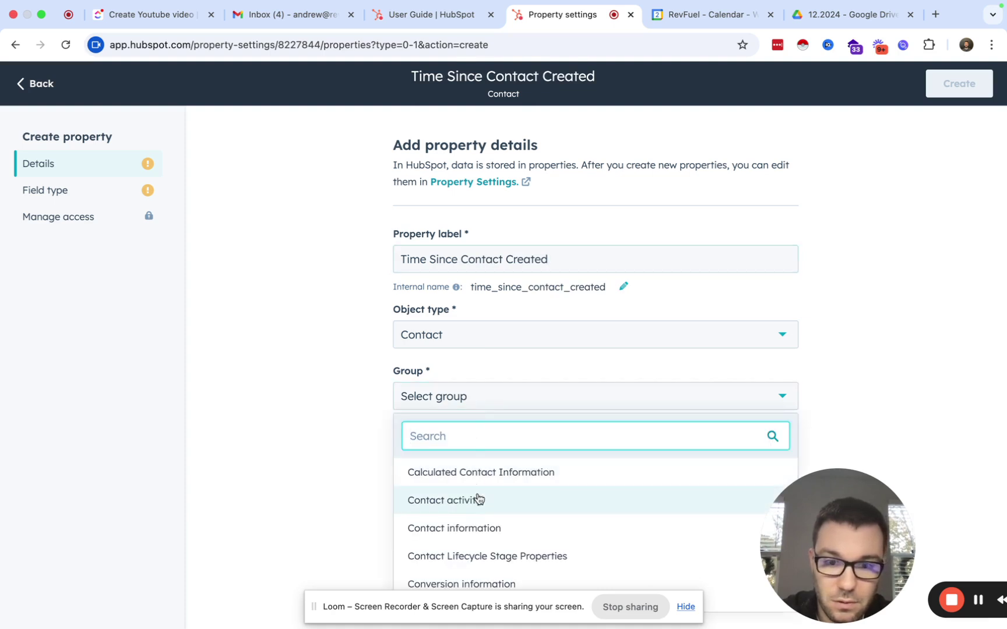
pyautogui.click(483, 525)
# Set the new property's field type to Calculation with the calculated property type Time since
pyautogui.click(134, 197)
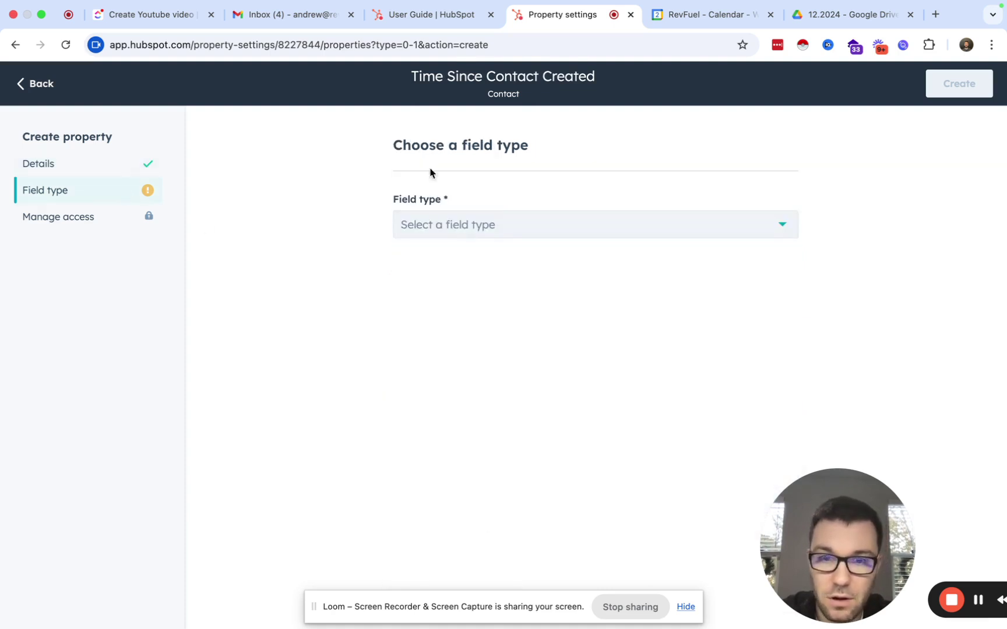
pyautogui.click(449, 227)
pyautogui.write('cal')
pyautogui.click(465, 300)
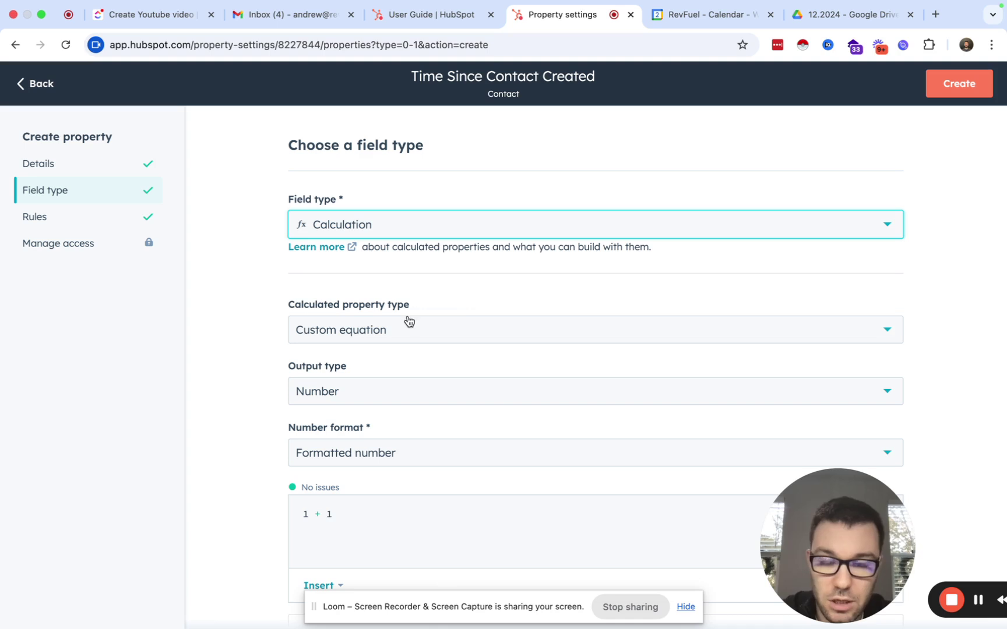
pyautogui.click(407, 340)
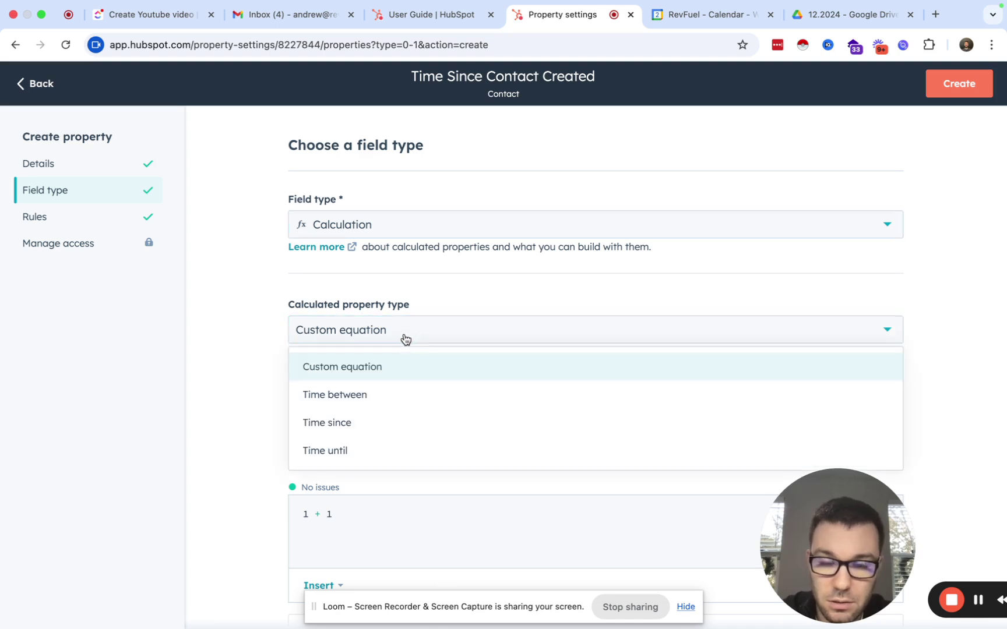
pyautogui.click(393, 429)
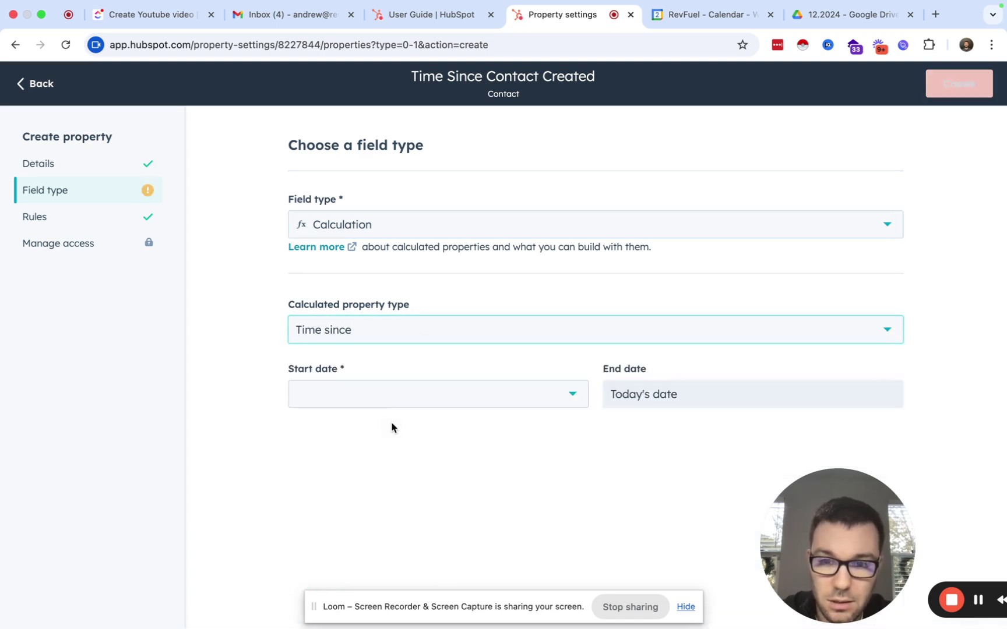
# Use First Deal Created Date as the calculation's start date and create the property
pyautogui.click(431, 395)
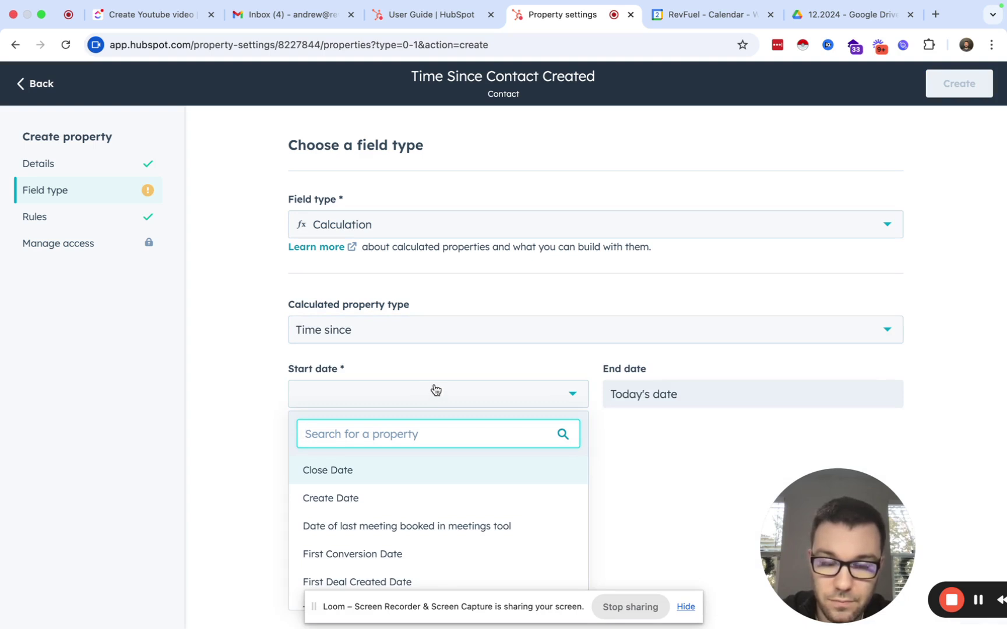
pyautogui.scroll(-2, 411, 505)
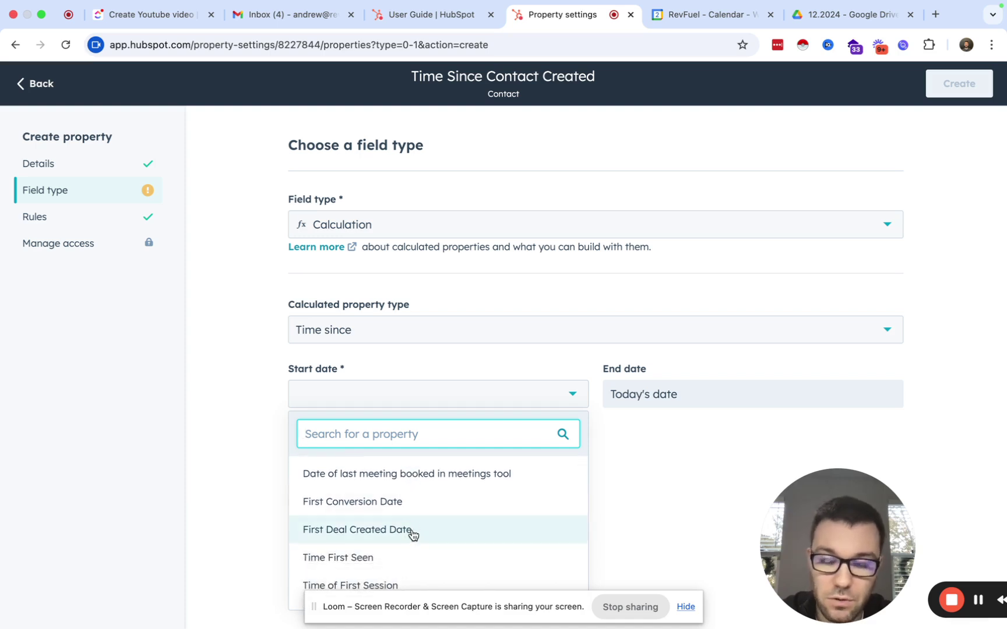
pyautogui.click(413, 535)
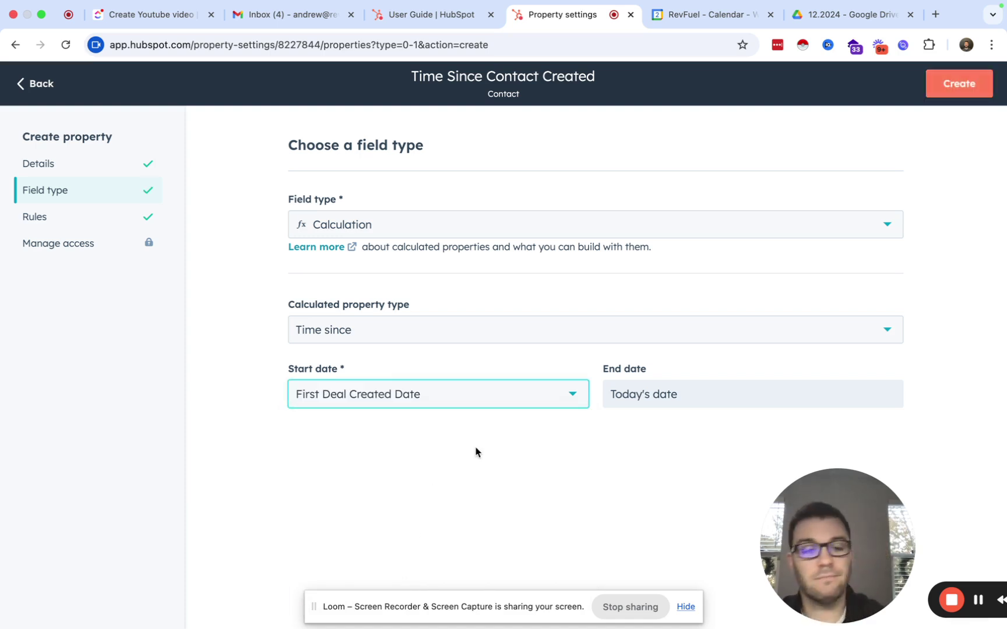
pyautogui.moveTo(685, 391)
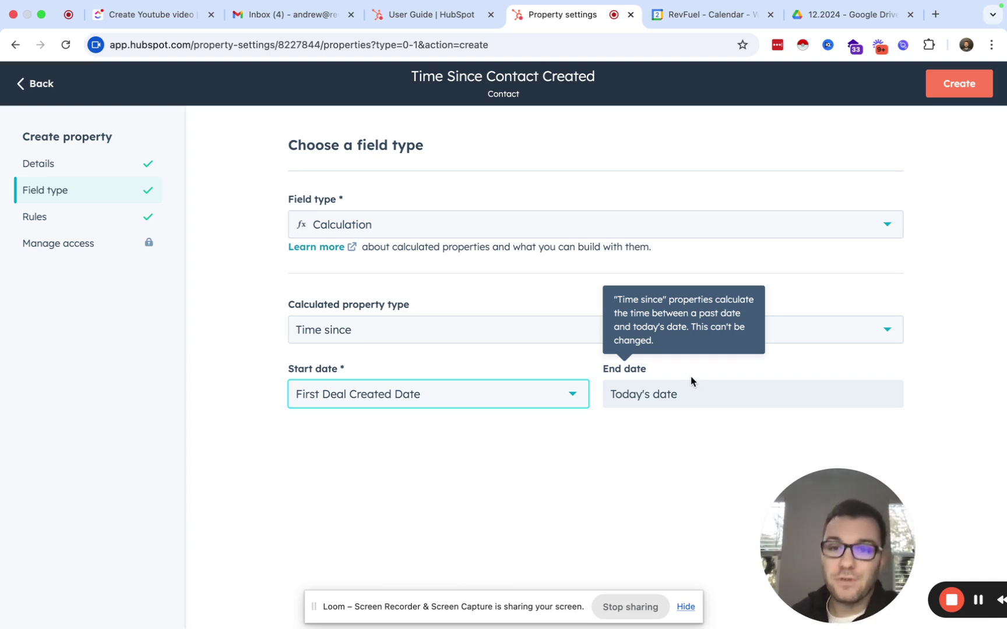
pyautogui.click(957, 86)
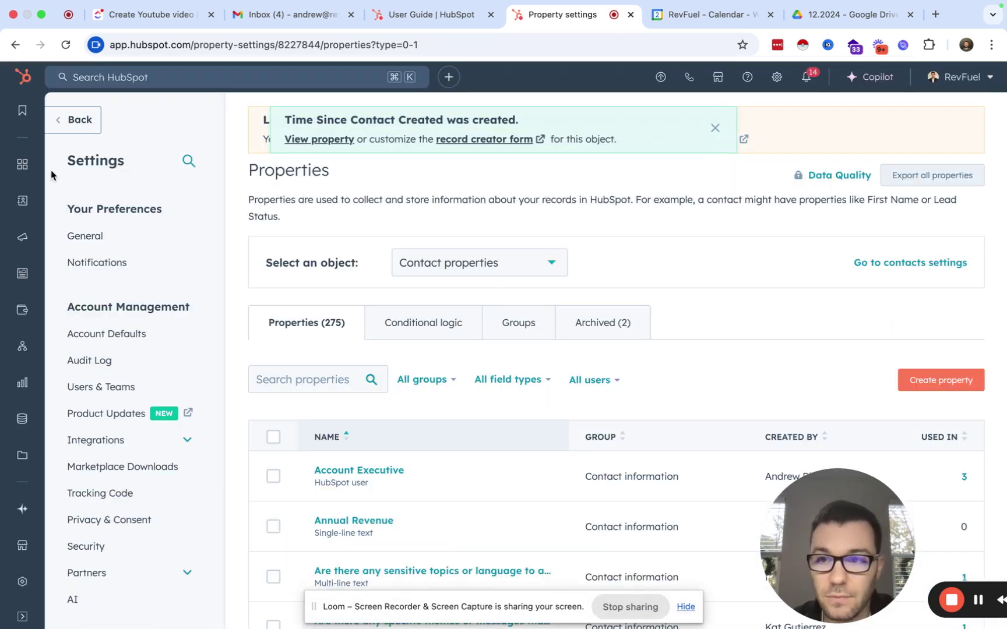
# Add the Time Since Contact Created column to the all-contacts list, placed directly after the Name column
pyautogui.moveTo(22, 200)
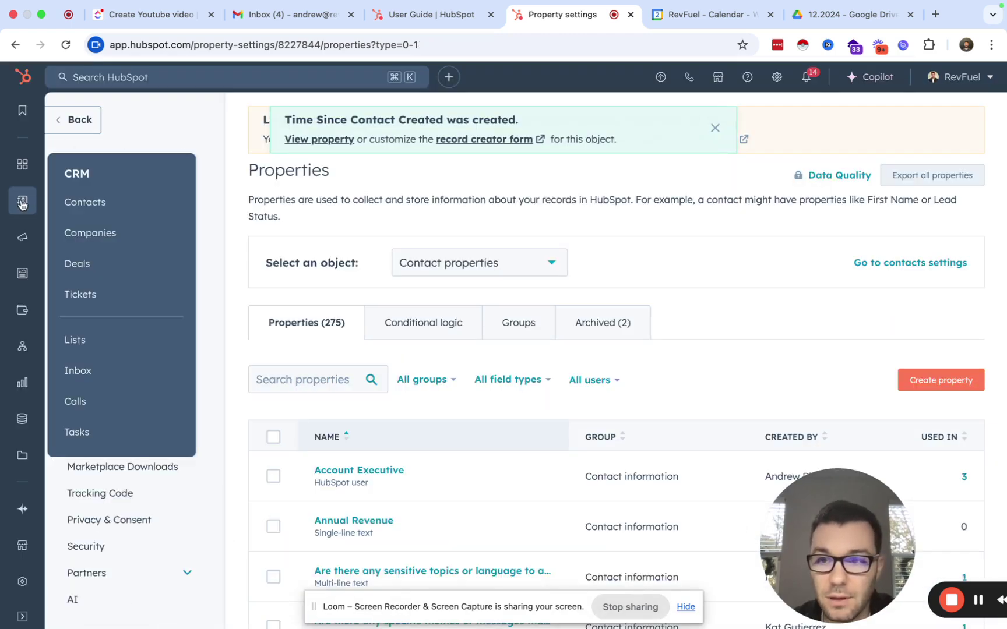
pyautogui.click(85, 200)
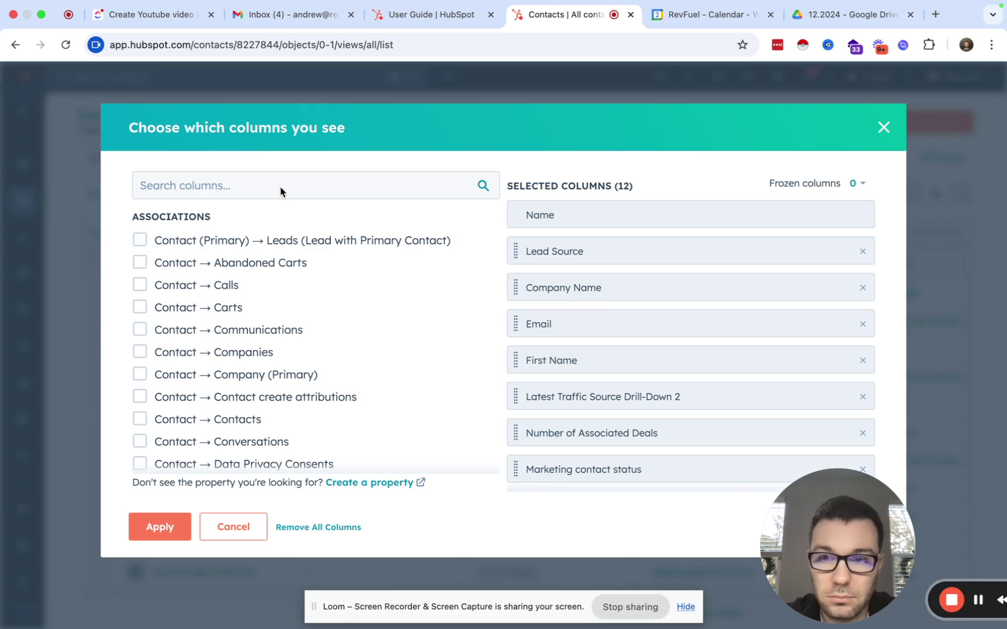
pyautogui.click(281, 188)
pyautogui.write('tim')
pyautogui.write('e ')
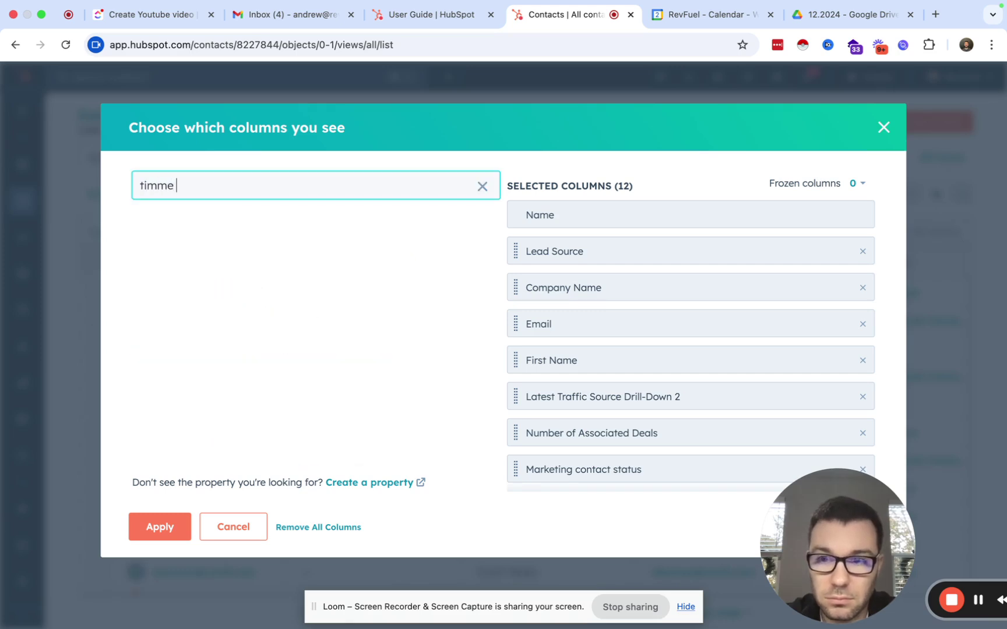
pyautogui.write('sin')
pyautogui.click(216, 239)
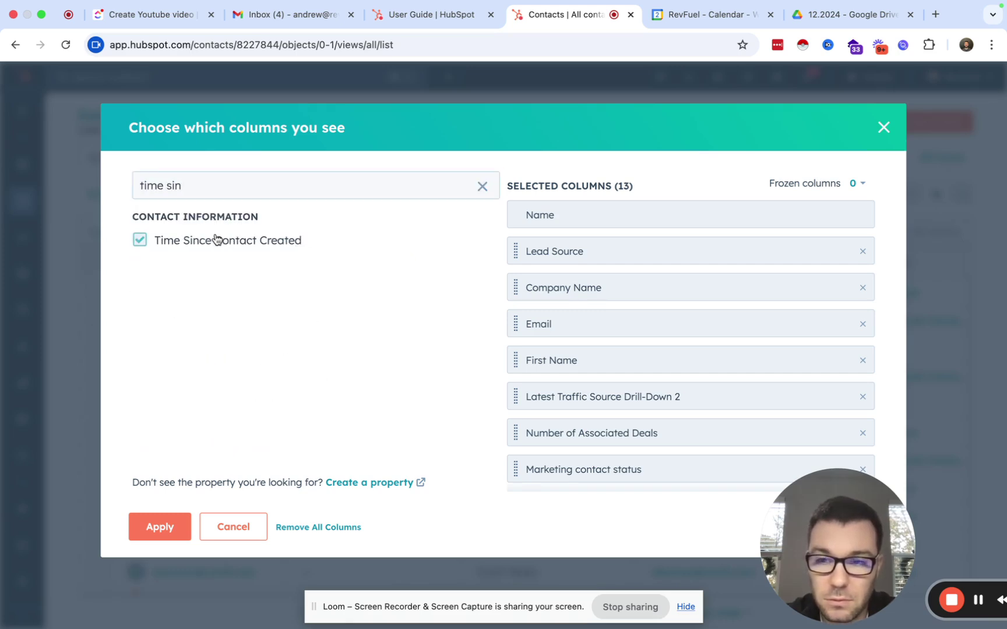
pyautogui.scroll(-5, 753, 421)
pyautogui.scroll(1, 791, 468)
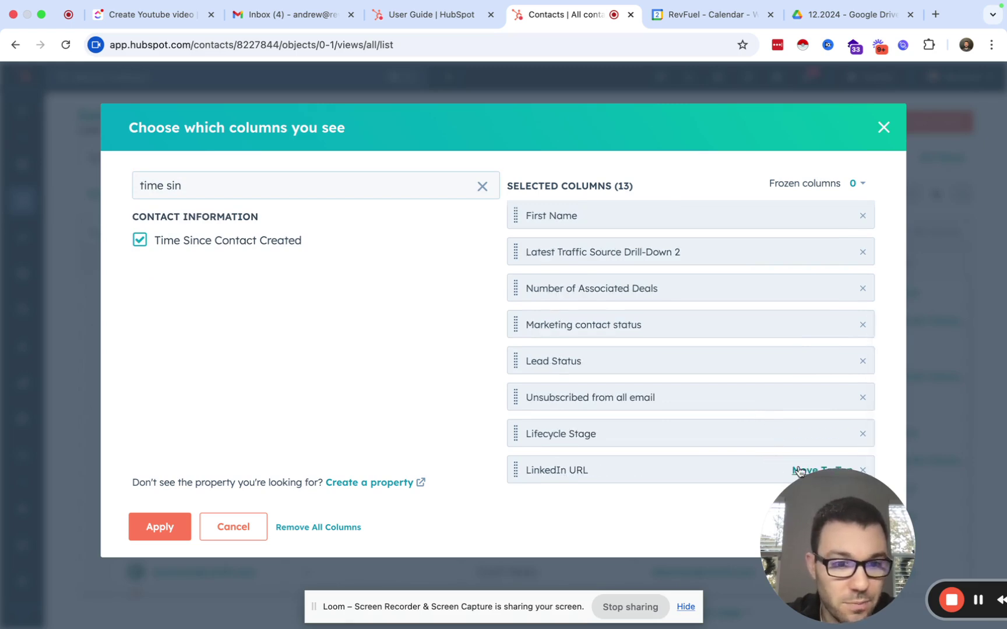
pyautogui.click(154, 530)
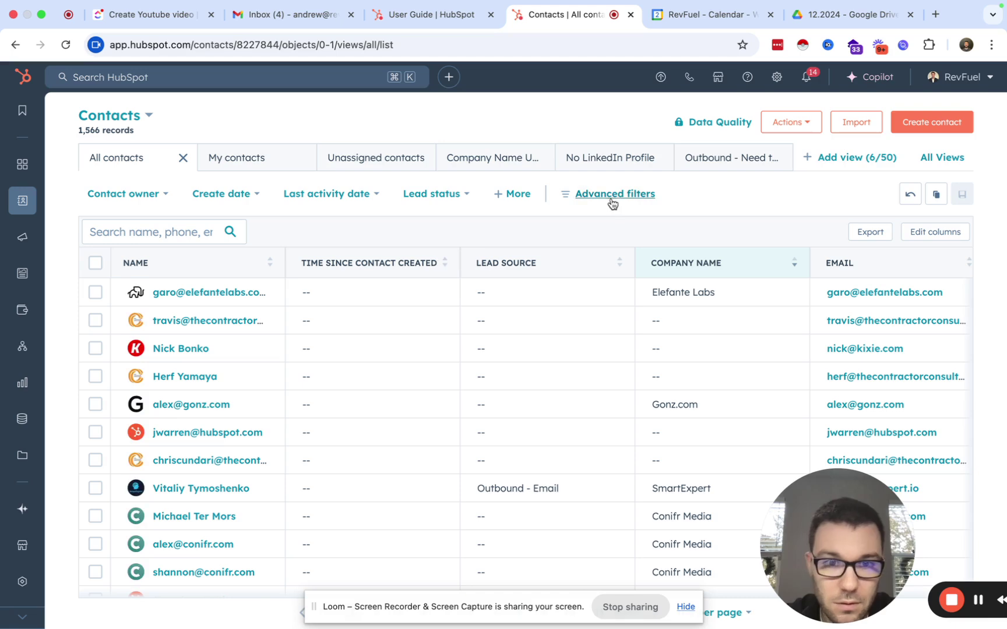
# Filter the contacts list with an advanced filter where Time Since Contact Created is known
pyautogui.click(612, 194)
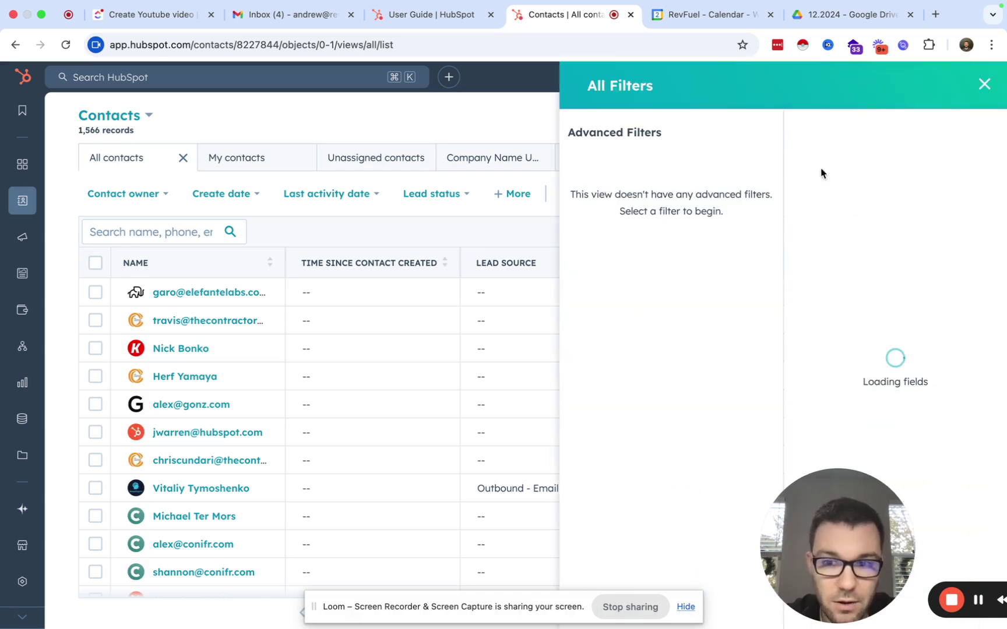
pyautogui.write('time since')
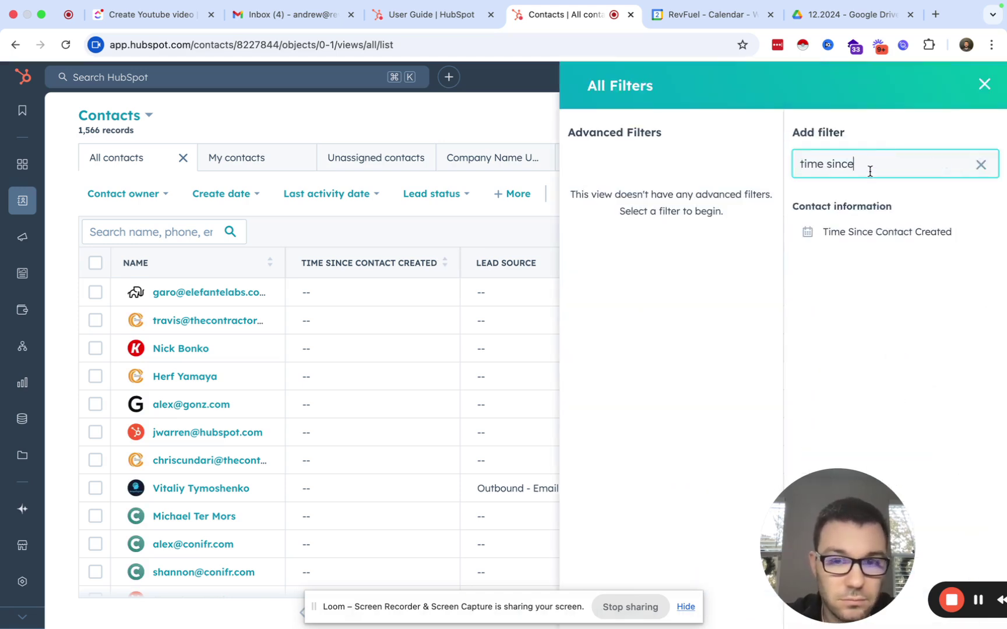
pyautogui.click(881, 231)
pyautogui.click(856, 208)
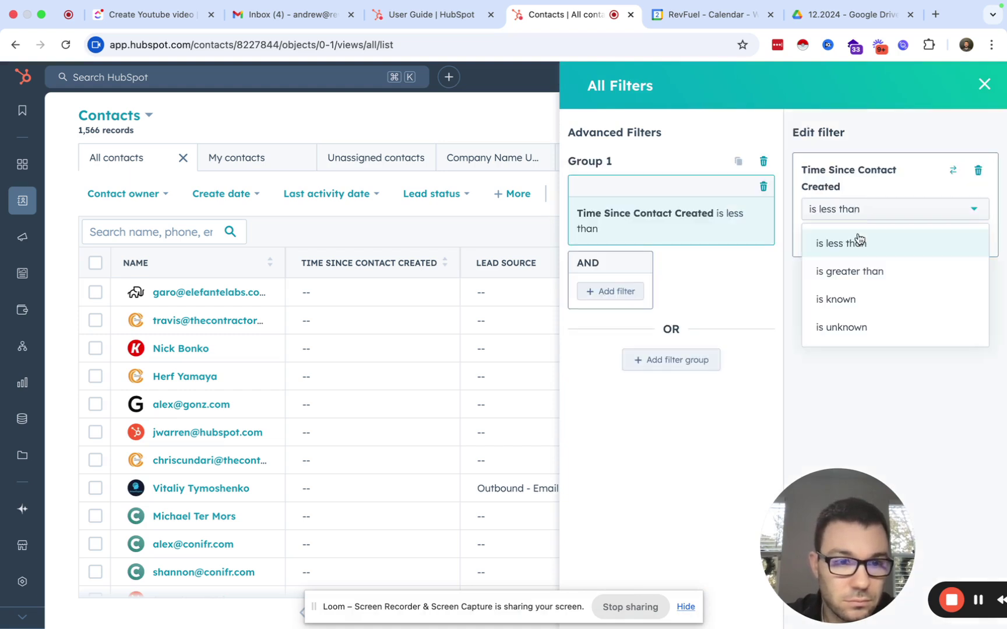
pyautogui.click(869, 300)
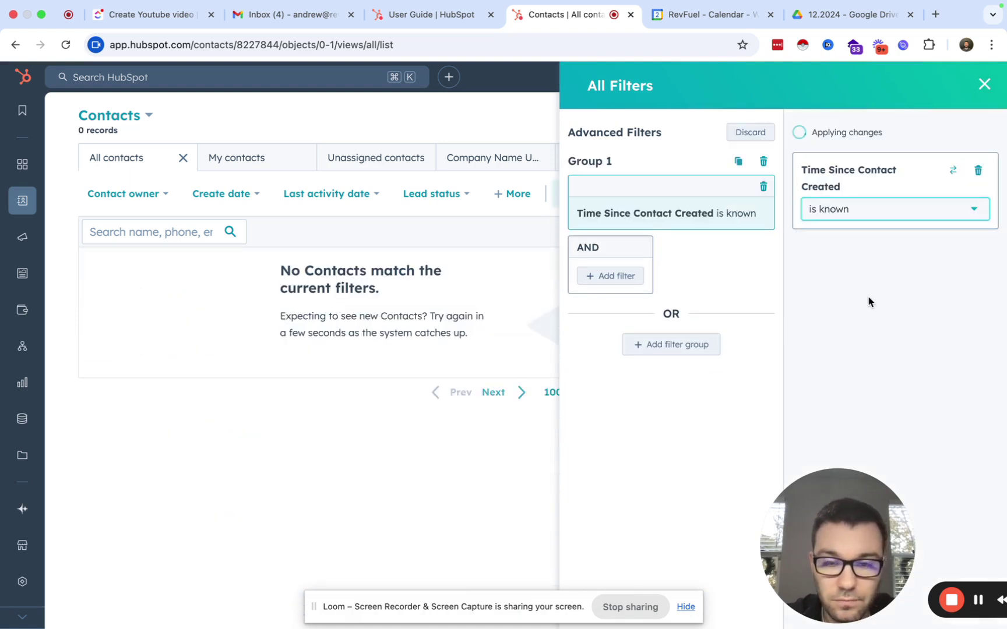
# Reload the contacts list and review the time-since-last-engagement values against the last engagement dates down the list
pyautogui.click(983, 86)
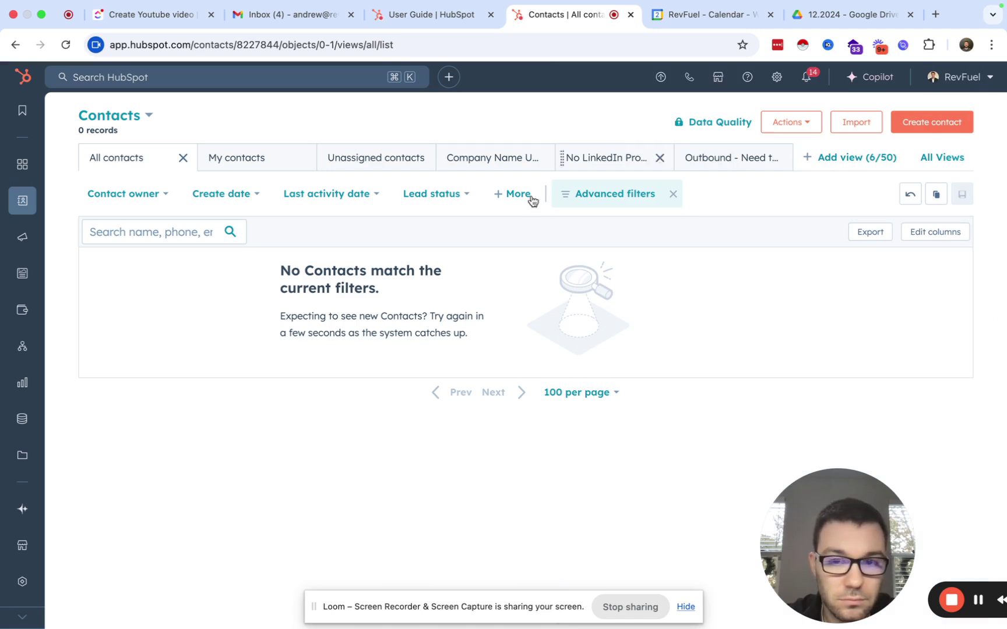
pyautogui.click(66, 45)
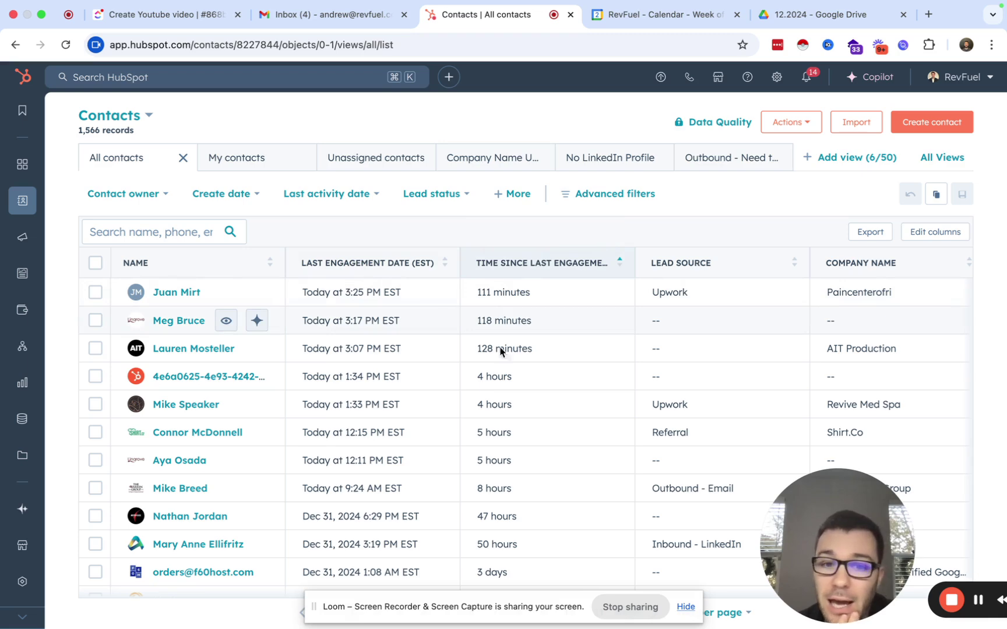
pyautogui.scroll(-1, 488, 417)
pyautogui.scroll(-6, 490, 415)
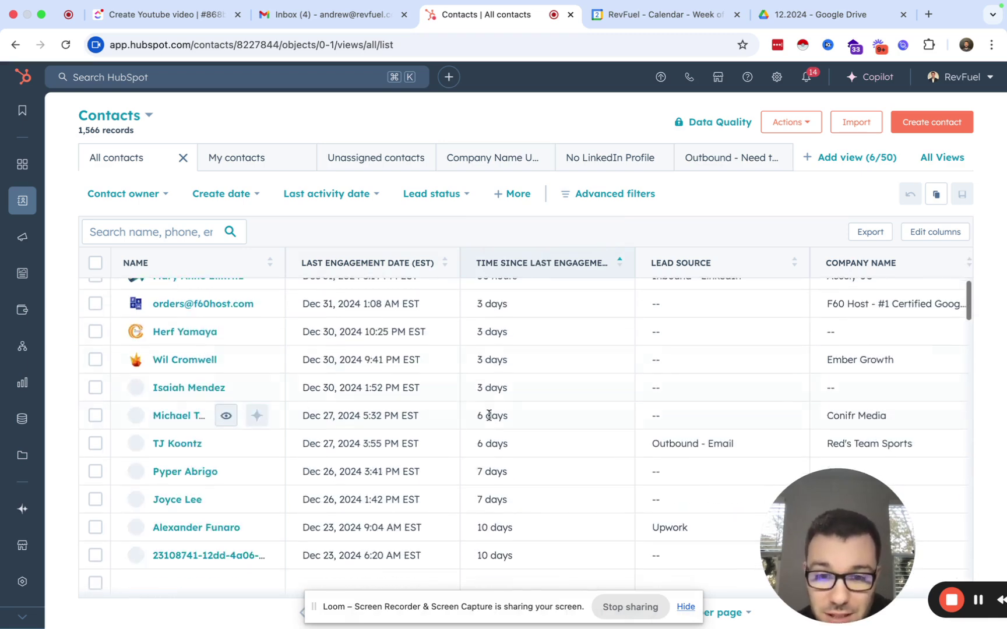
pyautogui.scroll(7, 490, 415)
pyautogui.scroll(-15, 483, 448)
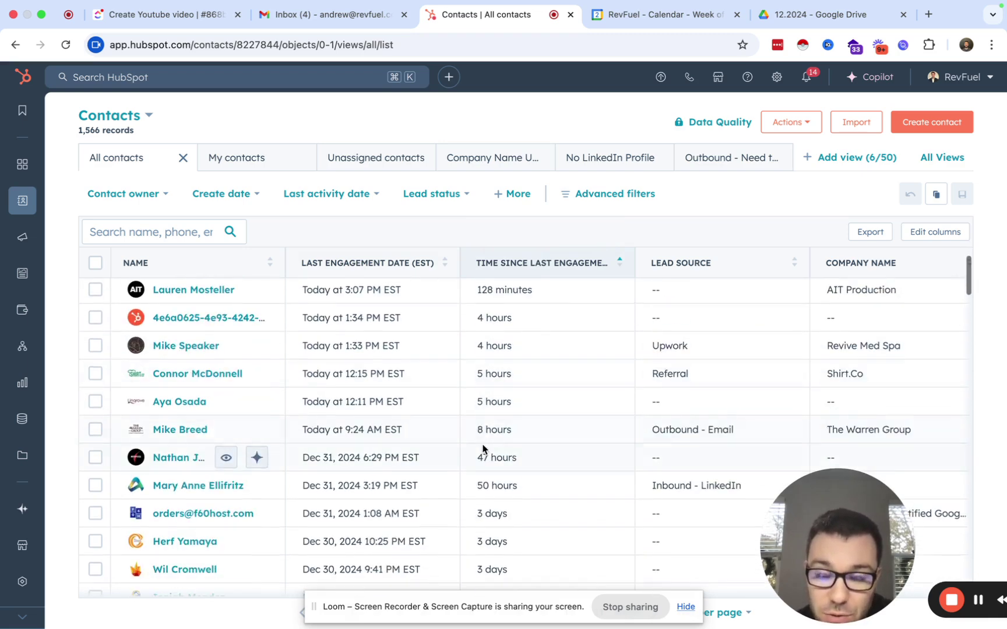
pyautogui.scroll(-8, 483, 444)
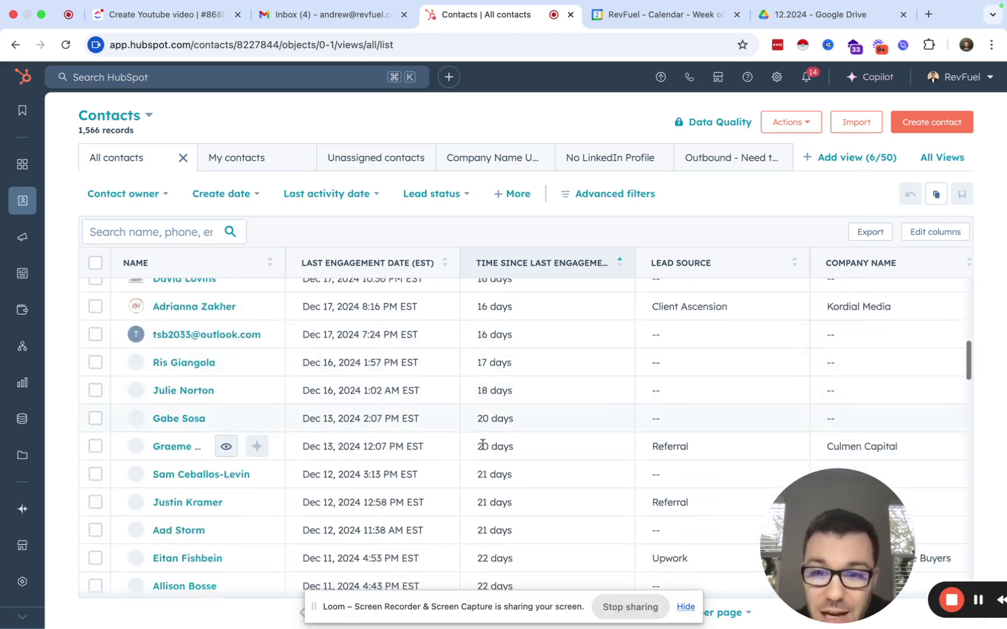
pyautogui.scroll(20, 482, 446)
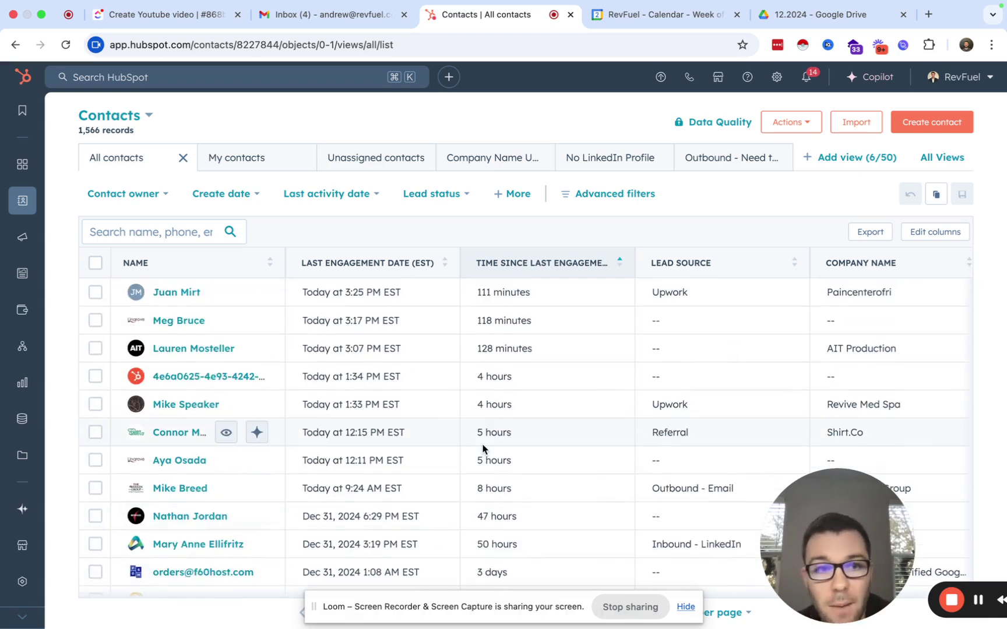
# Open the property settings and switch the object to Deal properties
pyautogui.click(777, 82)
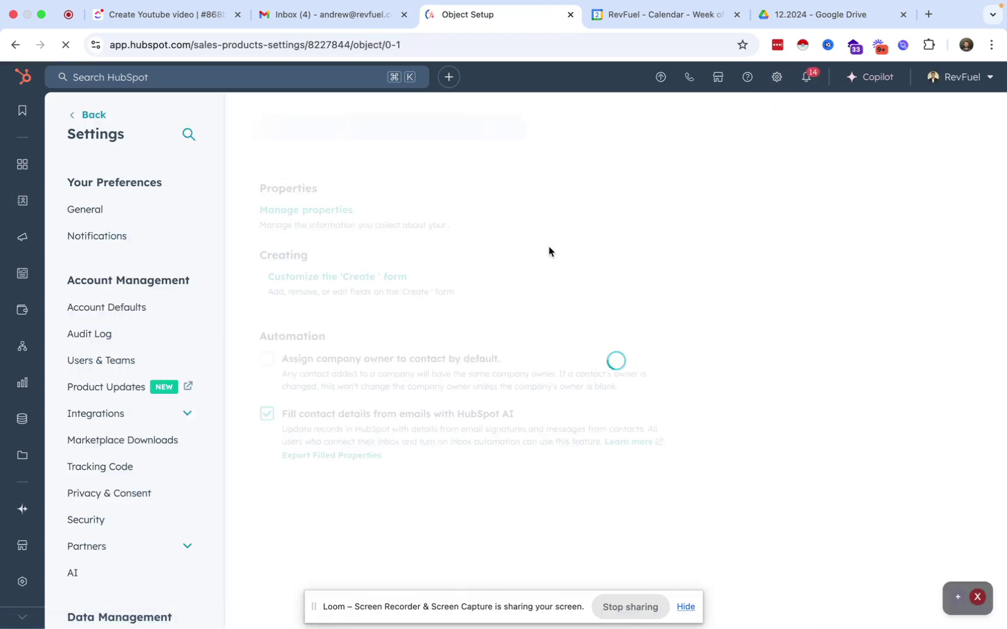
pyautogui.scroll(-5, 105, 343)
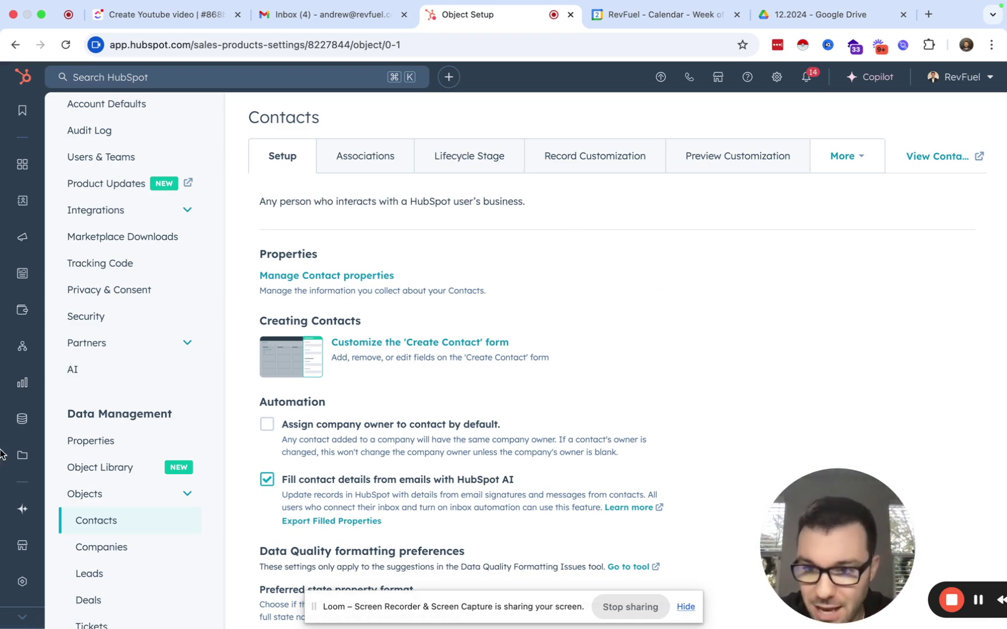
pyautogui.click(131, 442)
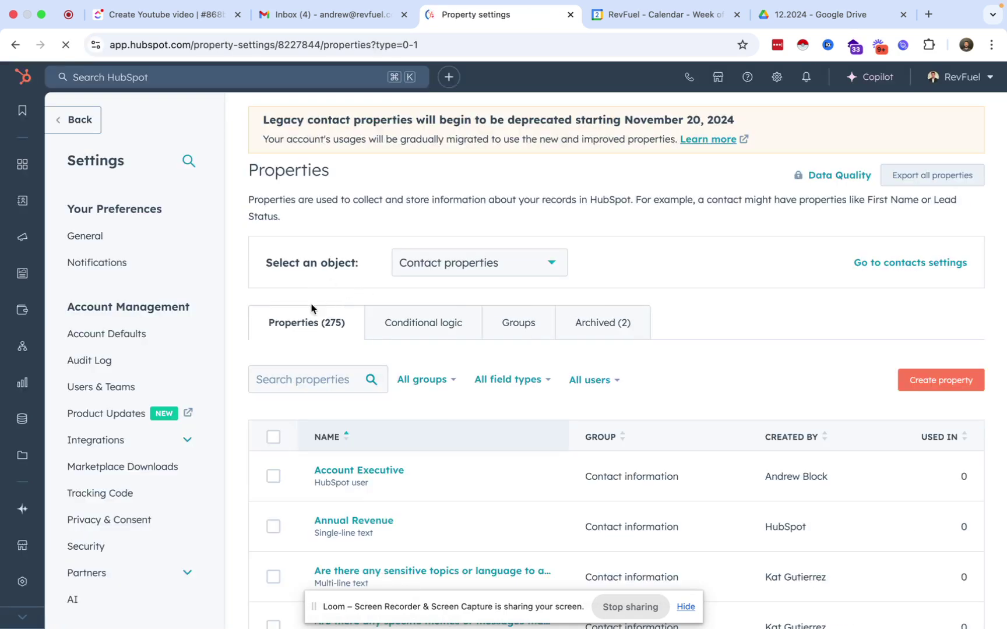
pyautogui.click(467, 265)
pyautogui.write('de')
pyautogui.click(460, 337)
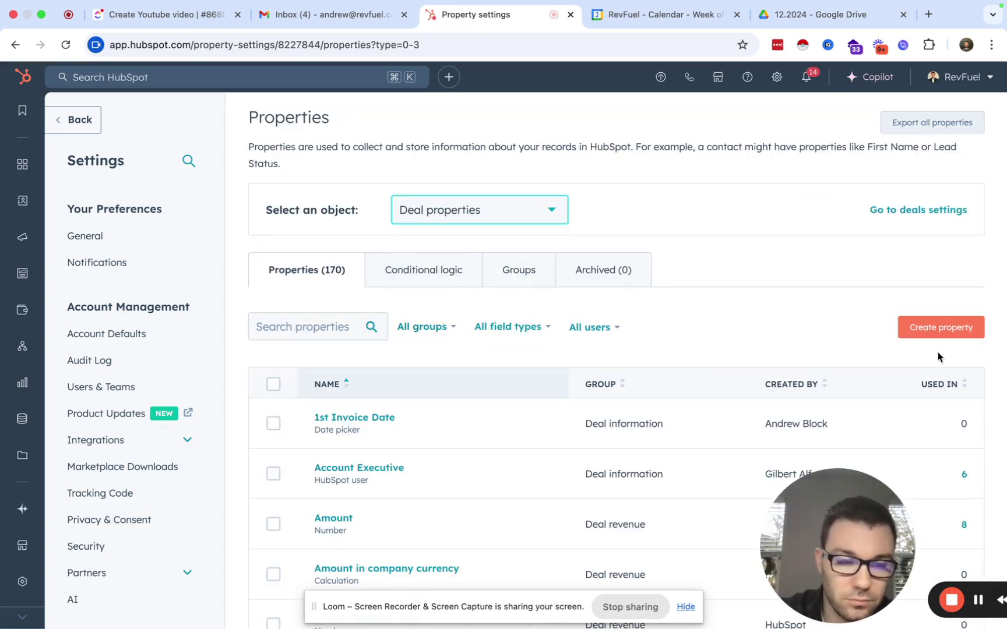
# Start a new deal property labelled Days Until Renewal in the Deal information group
pyautogui.click(935, 329)
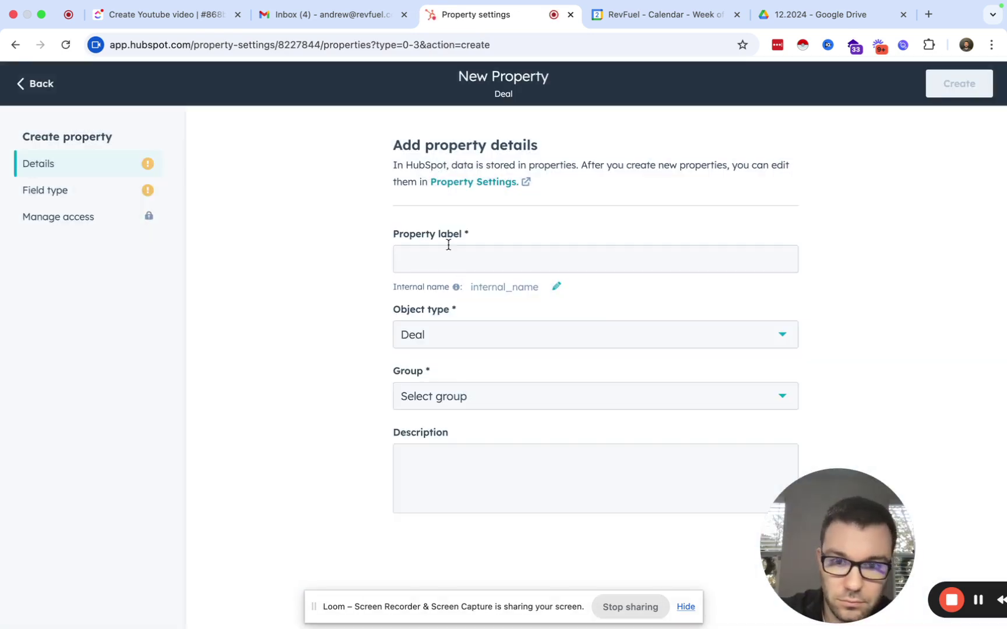
pyautogui.click(447, 264)
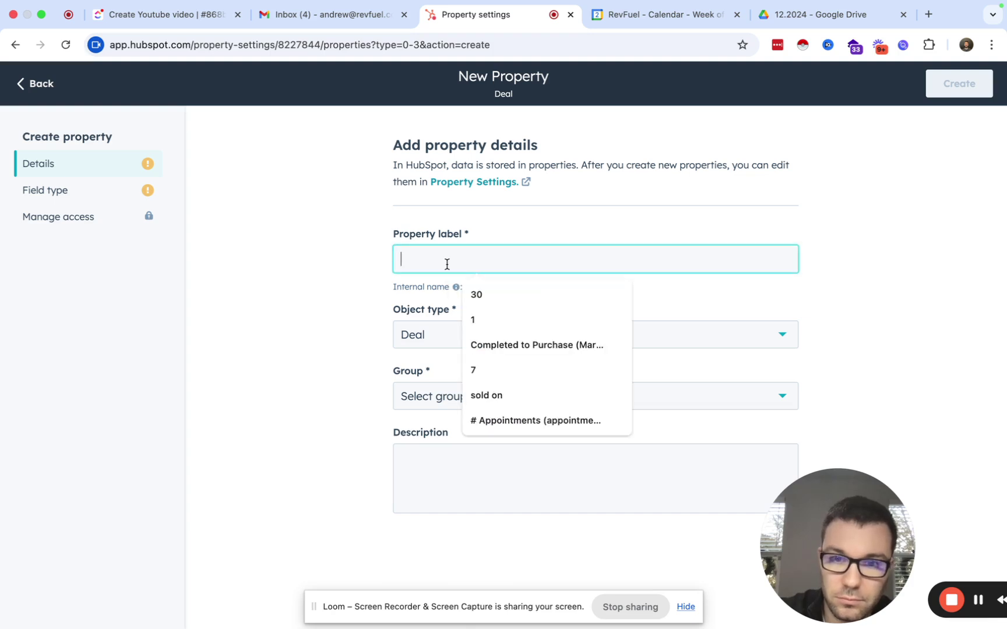
pyautogui.write('Days Un')
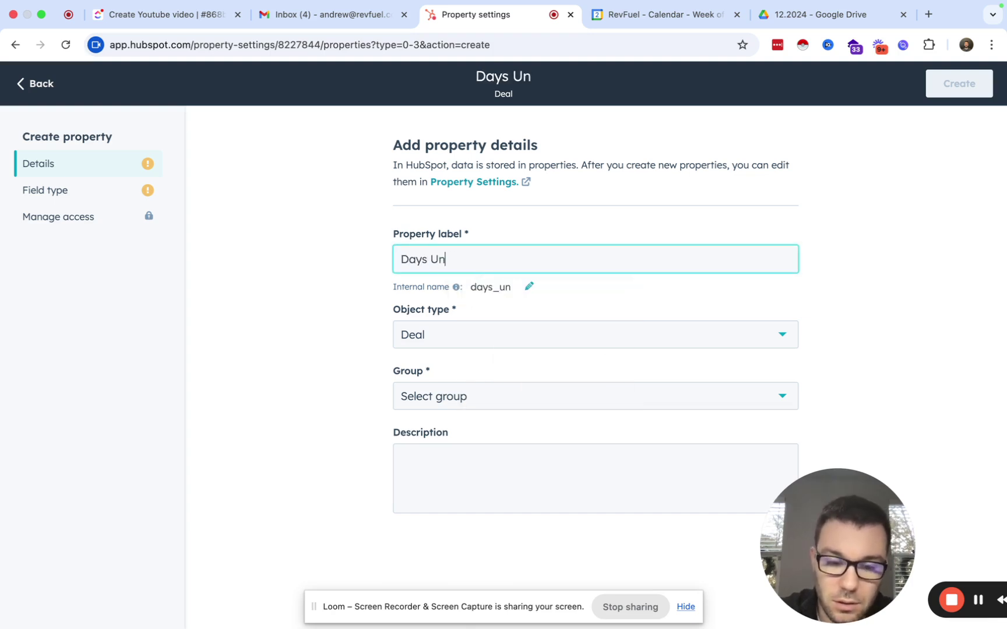
pyautogui.write('til Renewal')
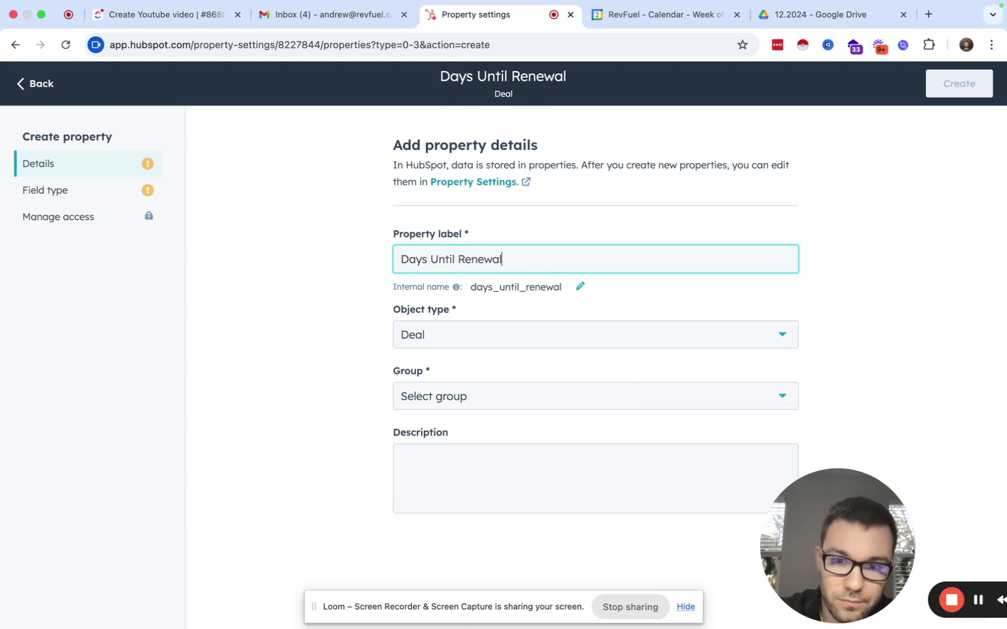
pyautogui.click(455, 394)
pyautogui.write('de')
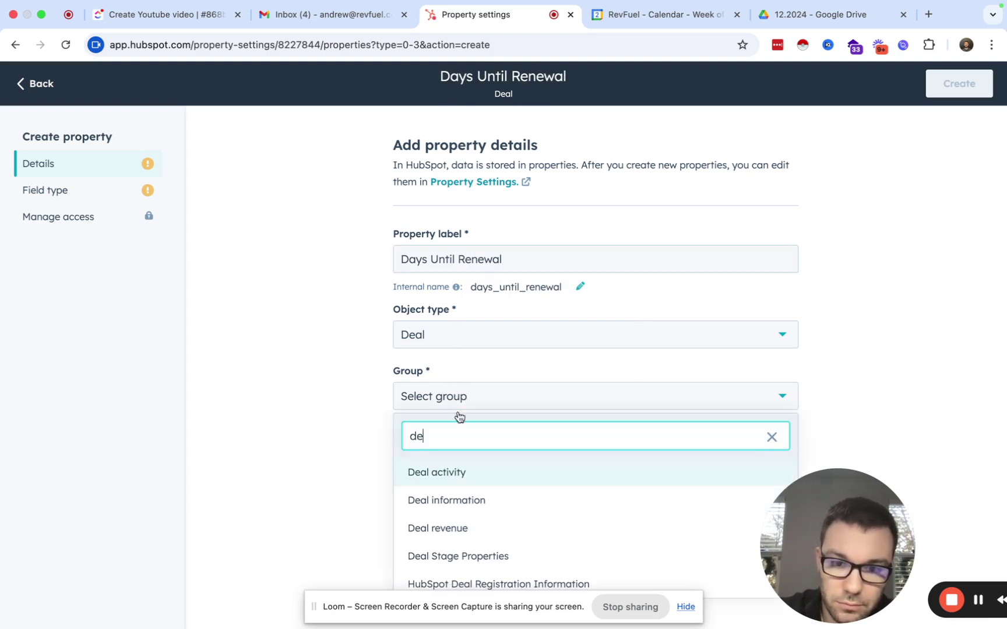
pyautogui.click(463, 499)
# Set the property's field type to Calculation with the calculated property type Time until
pyautogui.click(129, 191)
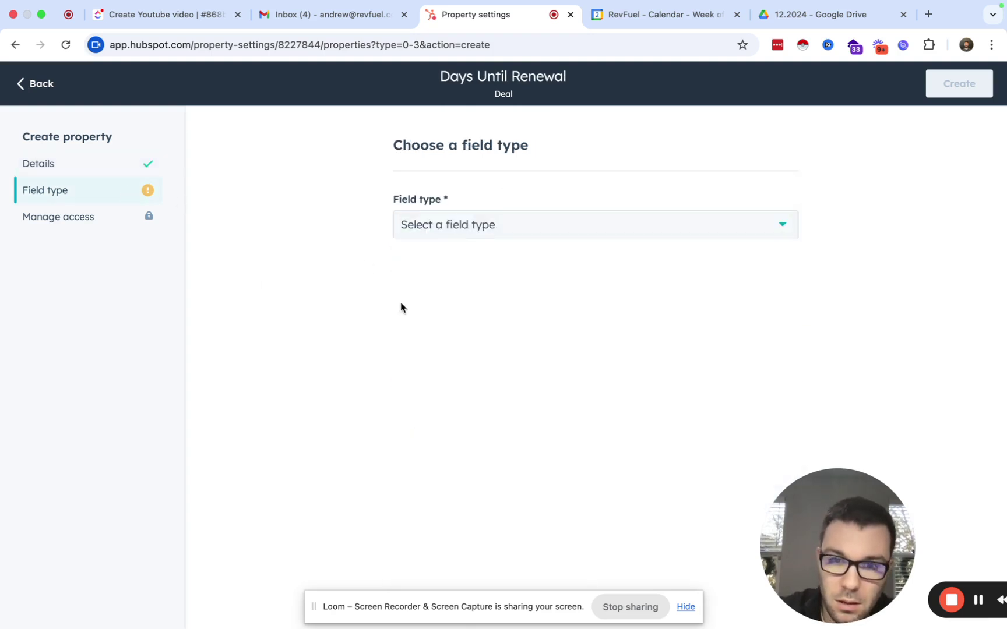
pyautogui.click(464, 225)
pyautogui.write('cal')
pyautogui.click(477, 299)
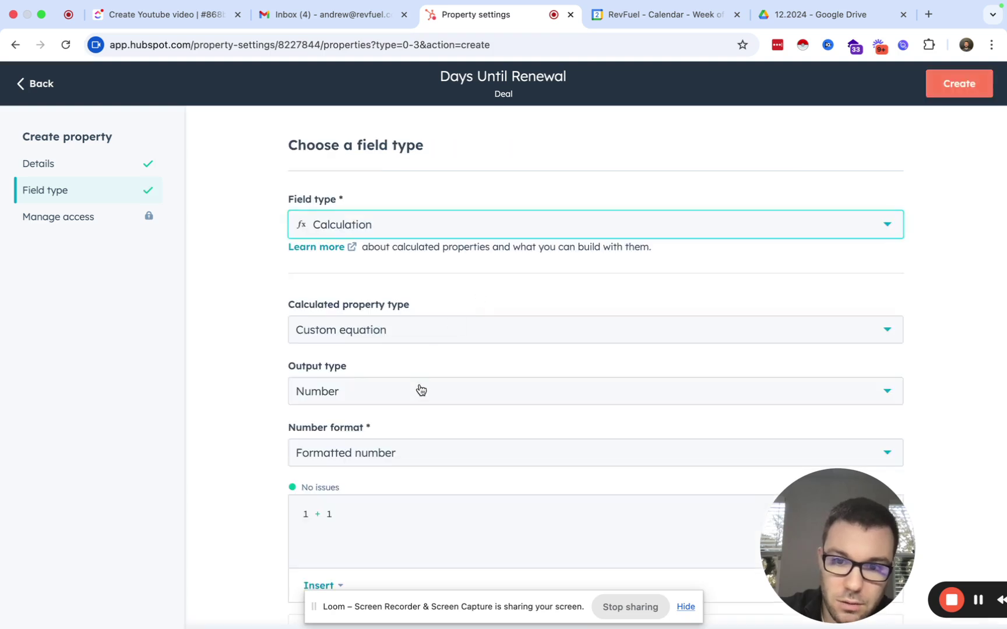
pyautogui.click(432, 342)
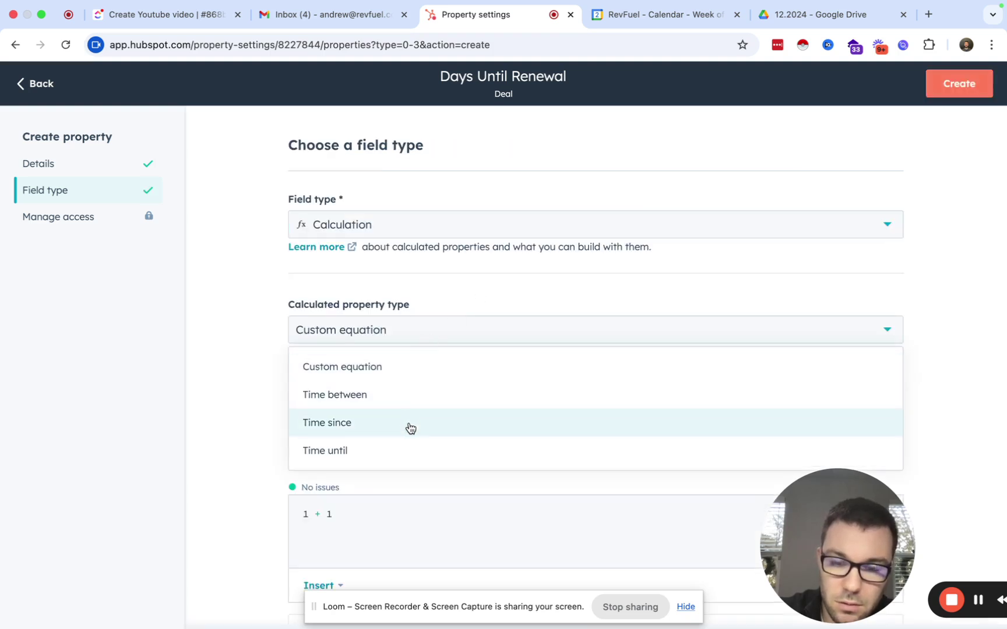
pyautogui.click(407, 450)
# Use Close Date as the calculation's end date, then create the property and reload the deal properties
pyautogui.moveTo(435, 401)
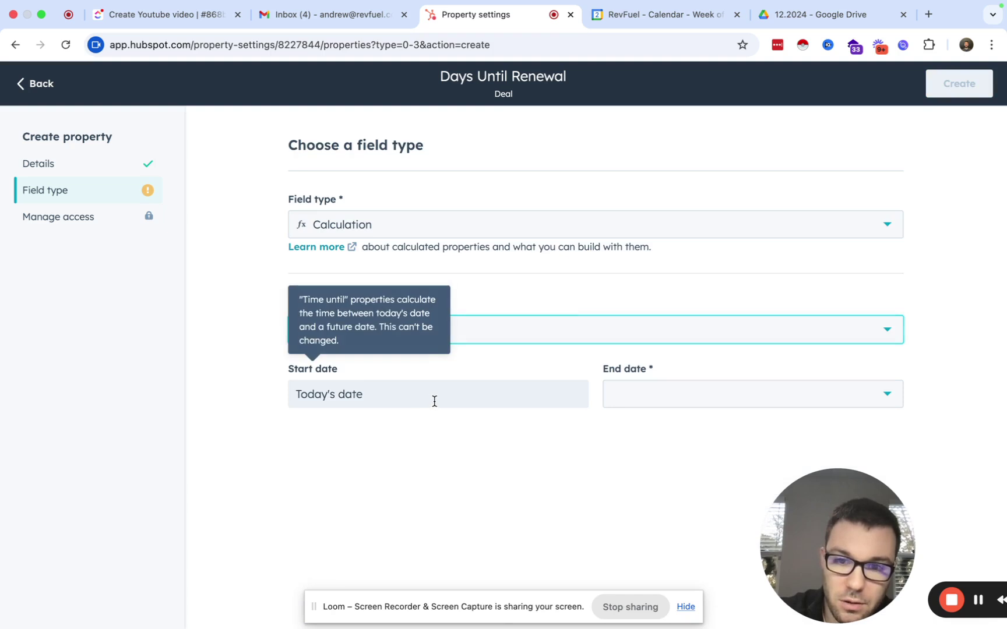
pyautogui.click(656, 402)
pyautogui.write('cl')
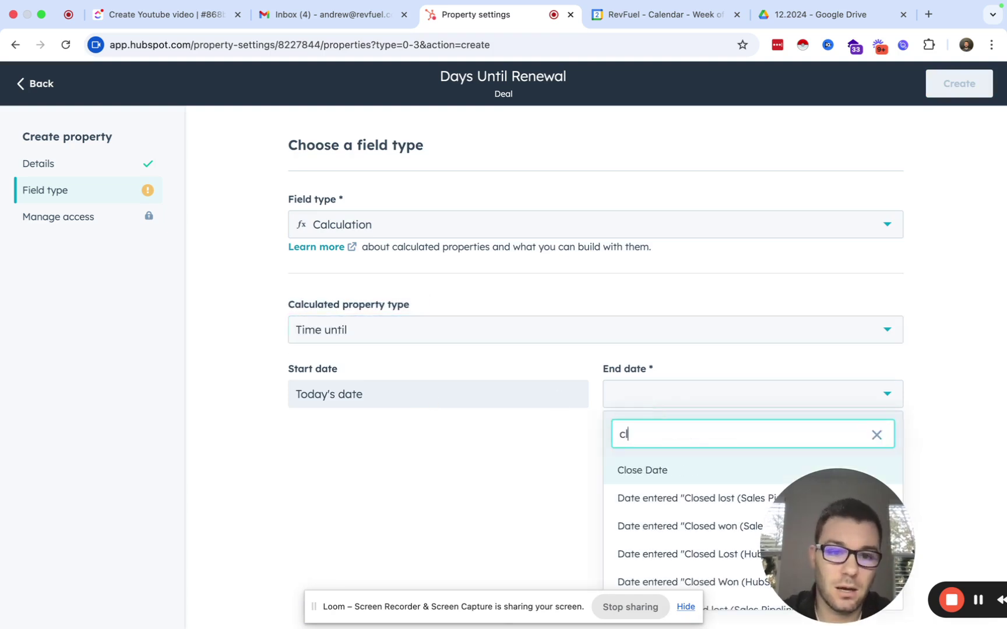
pyautogui.click(668, 477)
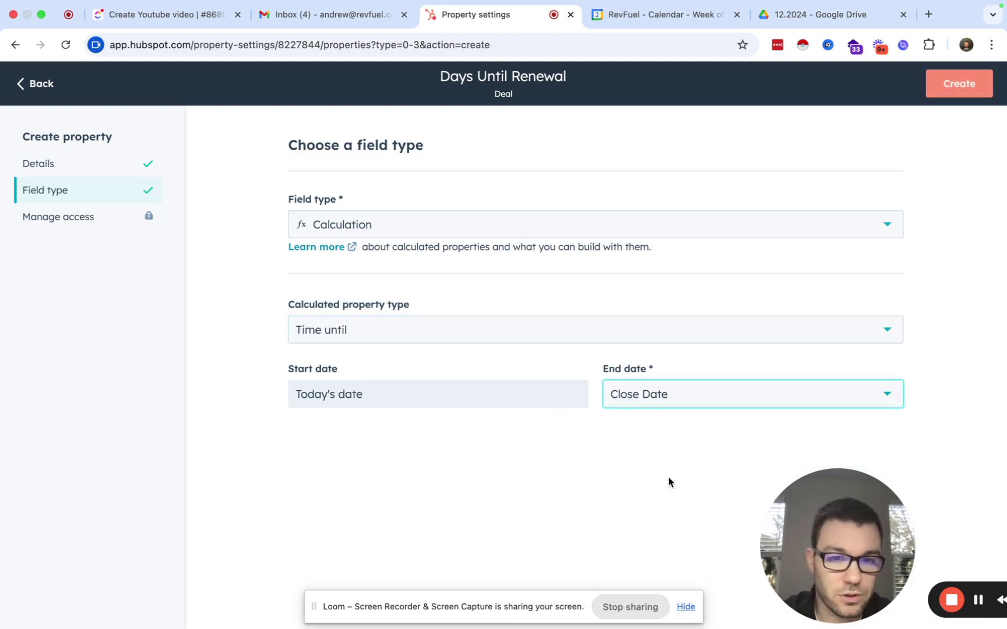
pyautogui.click(957, 85)
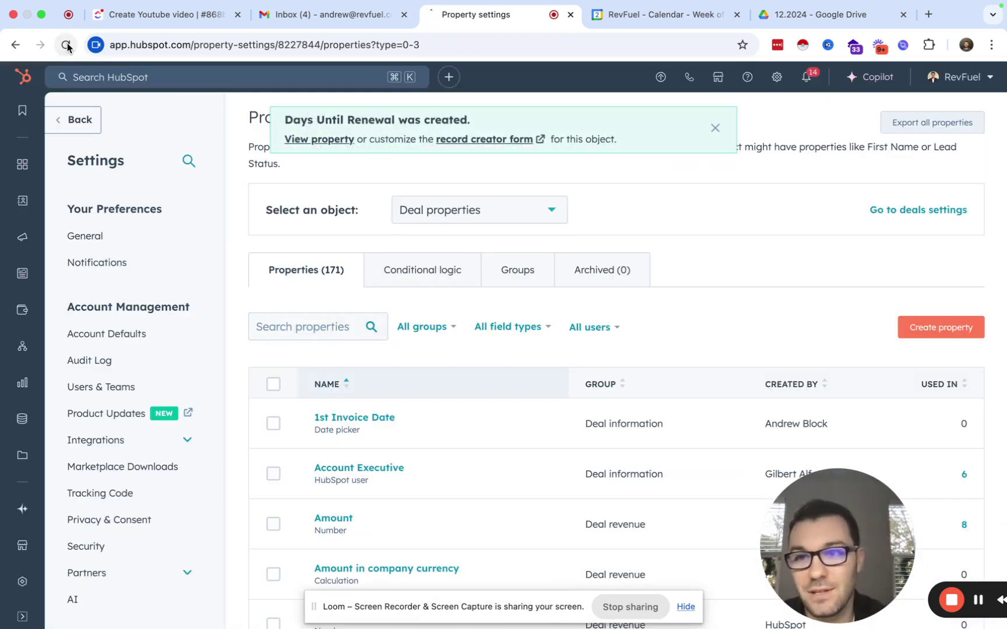
pyautogui.click(67, 47)
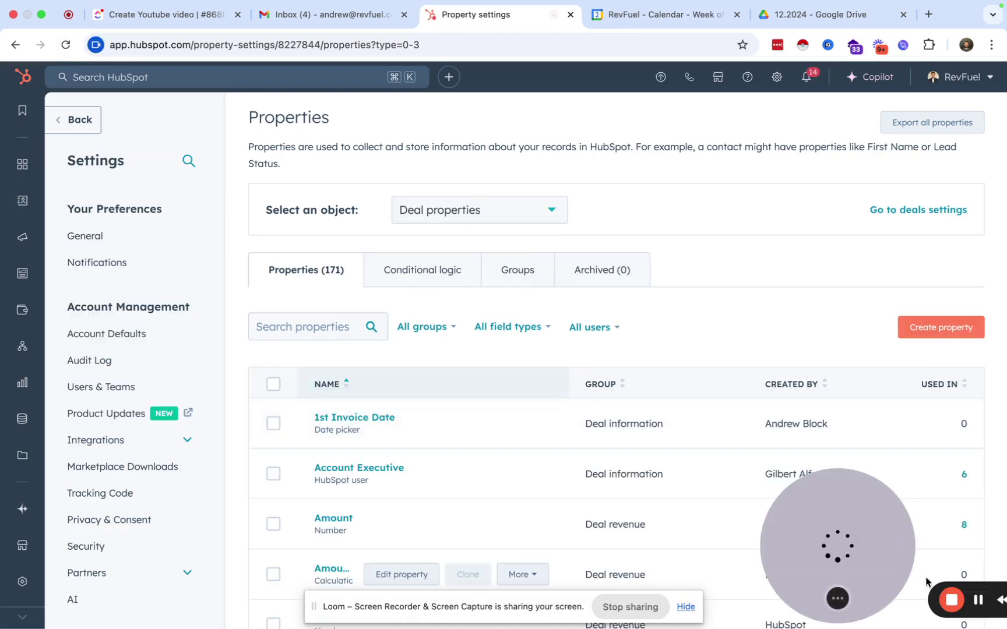
# Add the Days Until Renewal column to the My deals list, placed directly after Deal Name
pyautogui.moveTo(22, 200)
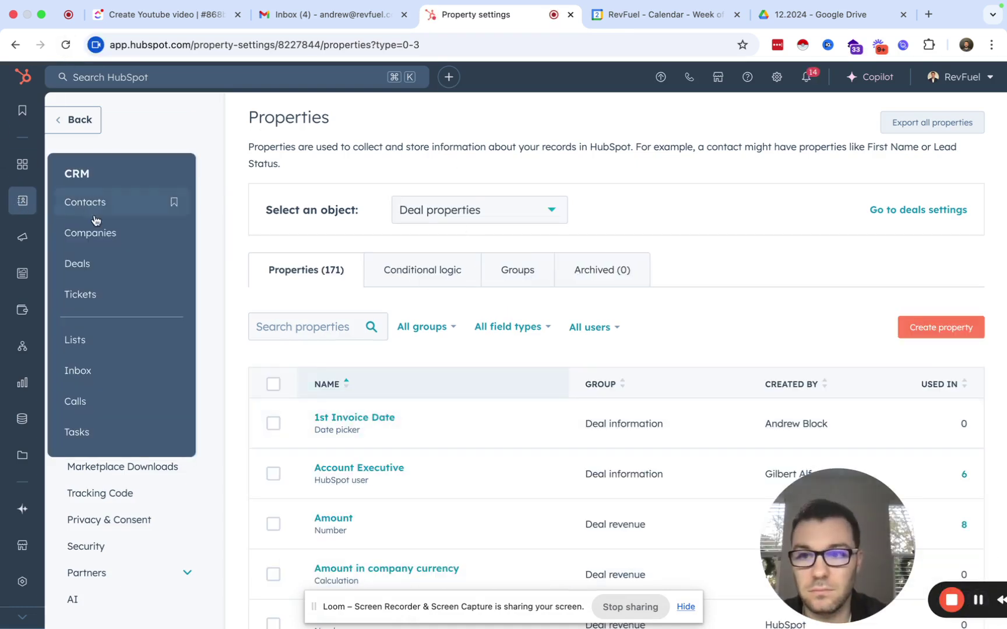
pyautogui.click(99, 265)
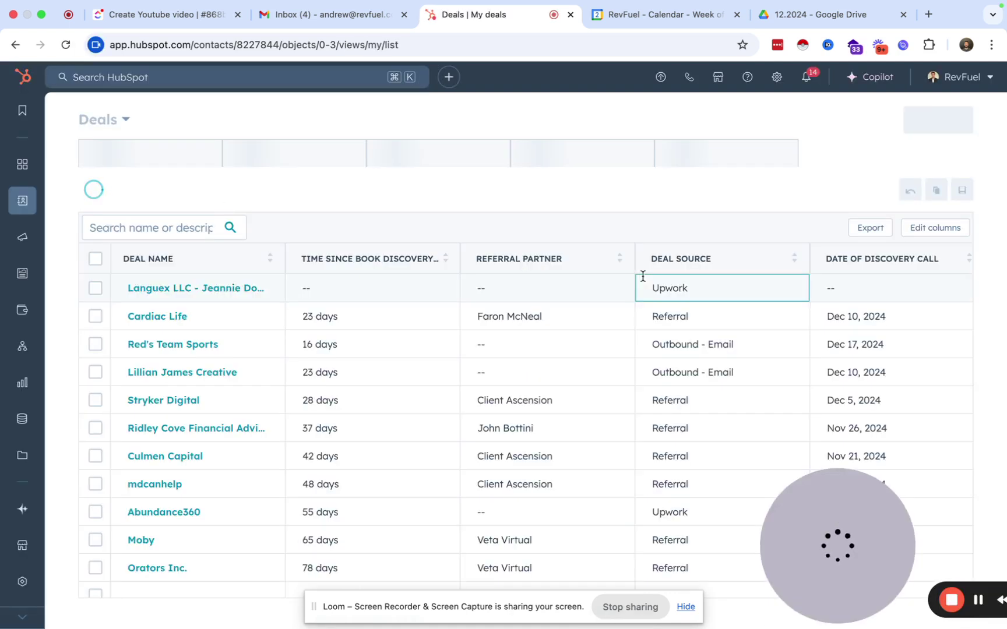
pyautogui.click(933, 232)
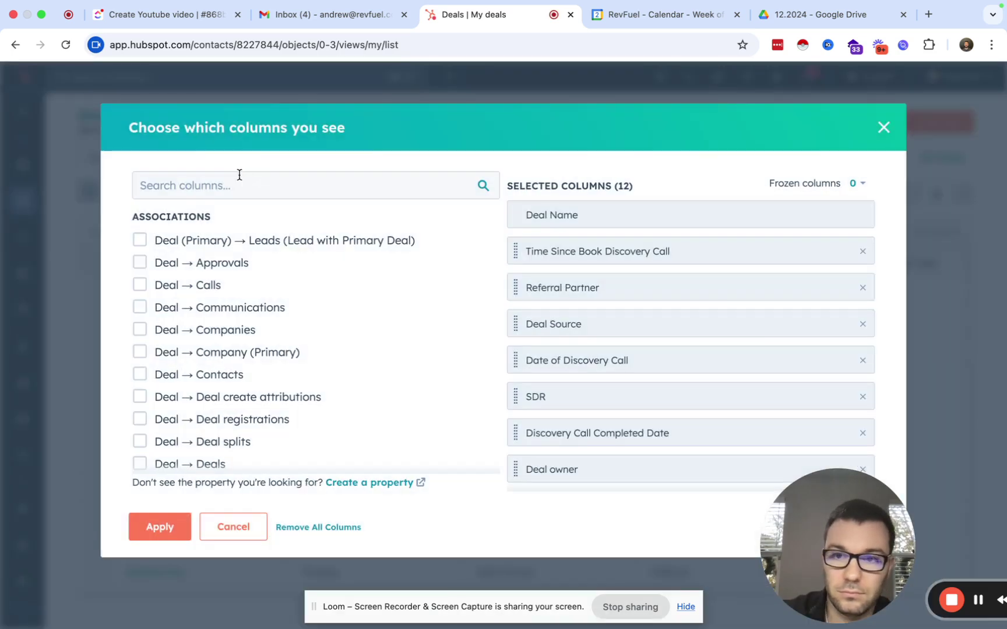
pyautogui.click(239, 175)
pyautogui.write('renewa')
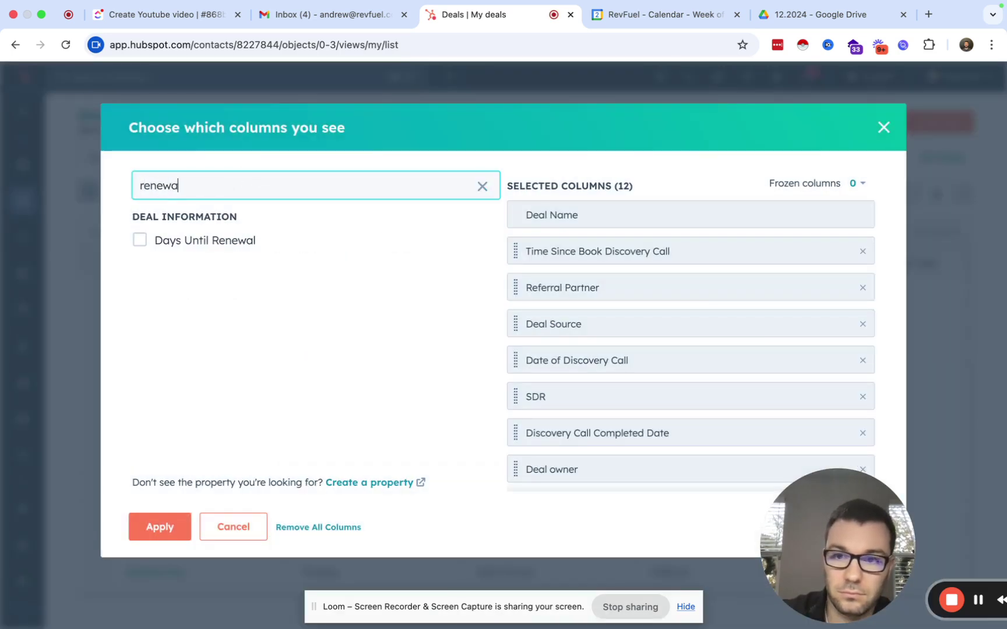
pyautogui.click(213, 247)
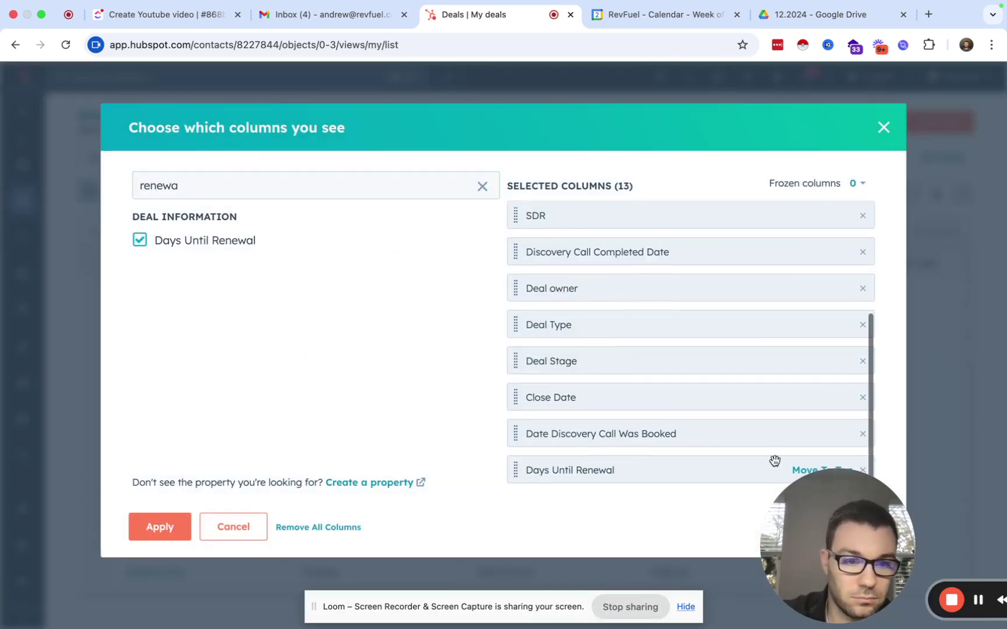
pyautogui.scroll(1, 798, 467)
pyautogui.click(159, 528)
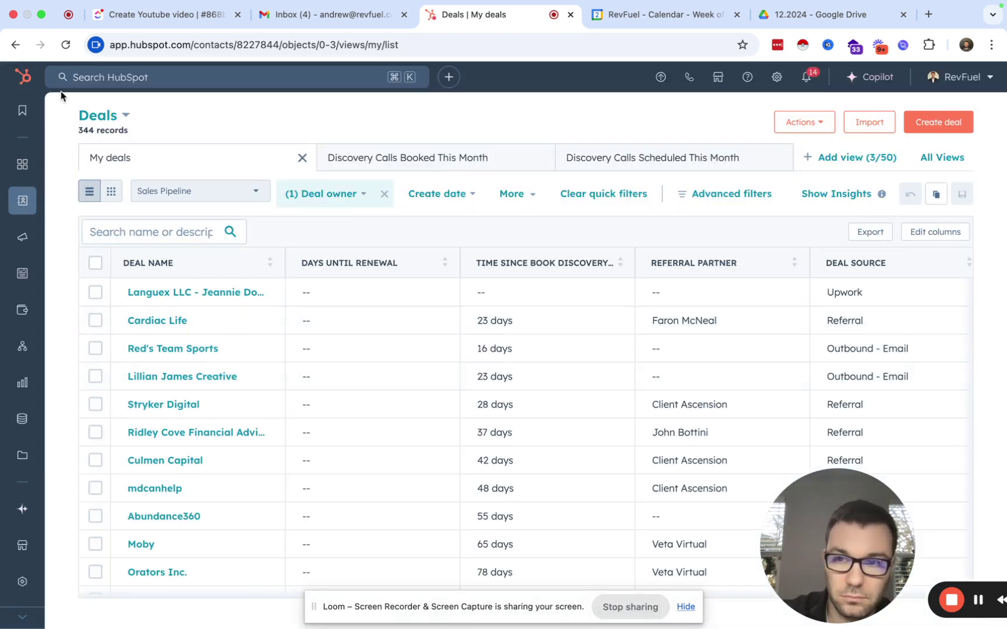
# Reload the deals list and try sorting it by Days Until Renewal
pyautogui.click(66, 43)
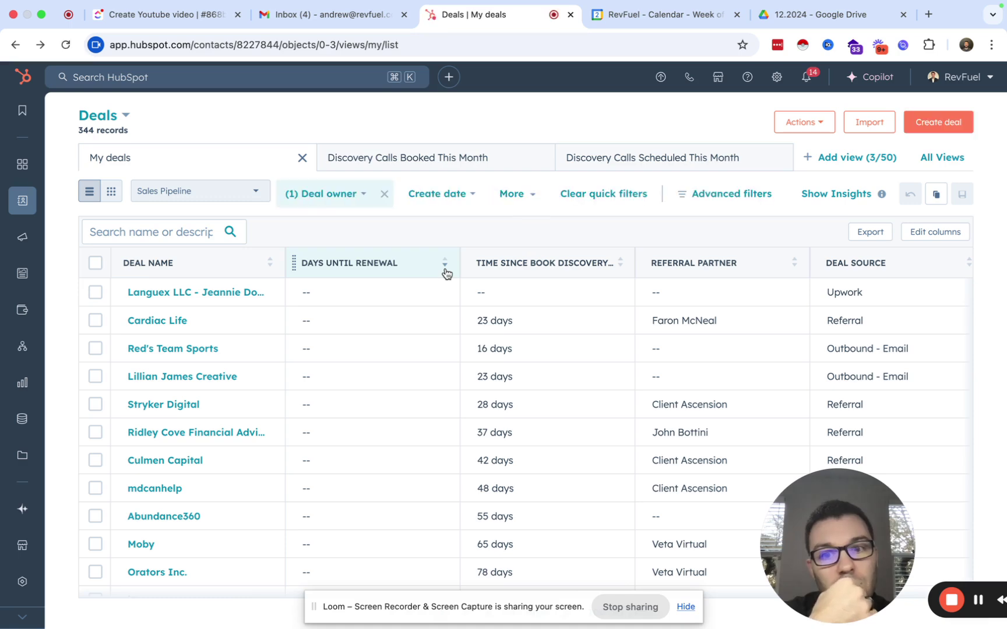
pyautogui.click(446, 269)
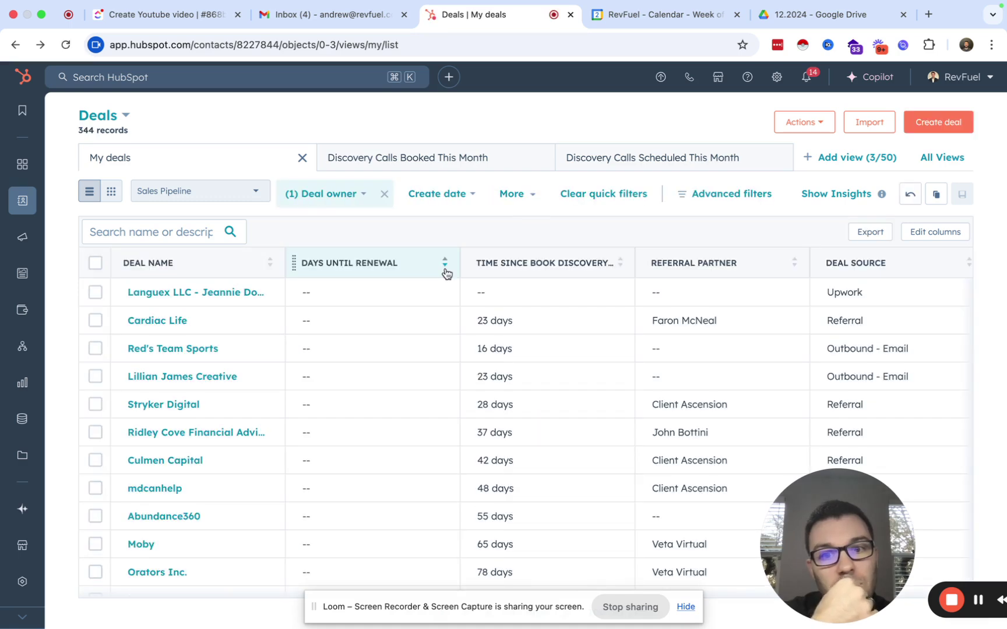
pyautogui.click(445, 270)
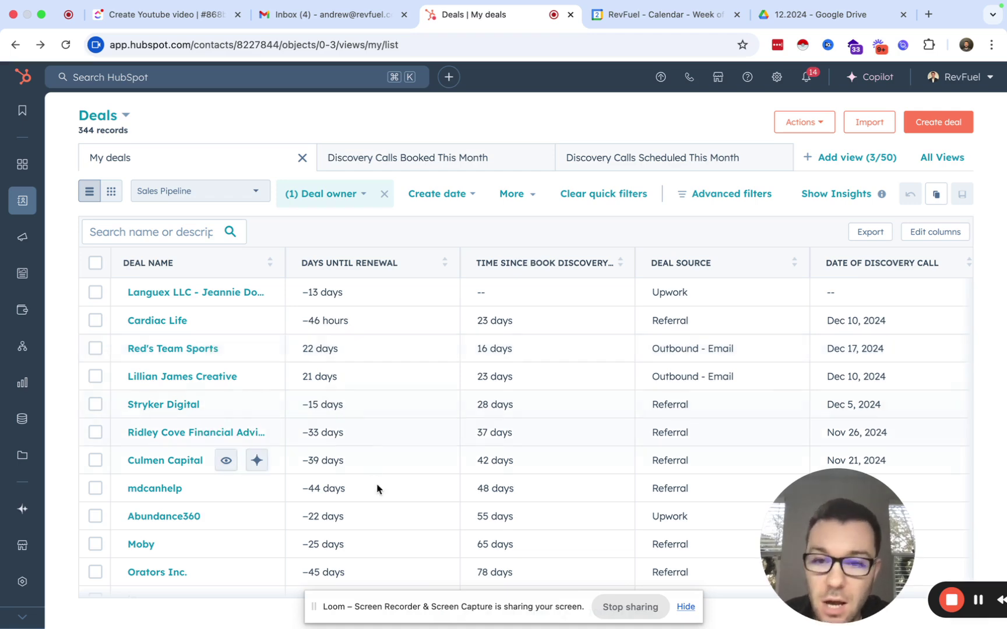
# Review the Days Until Renewal values for the deals in the My deals list
pyautogui.scroll(-2, 378, 492)
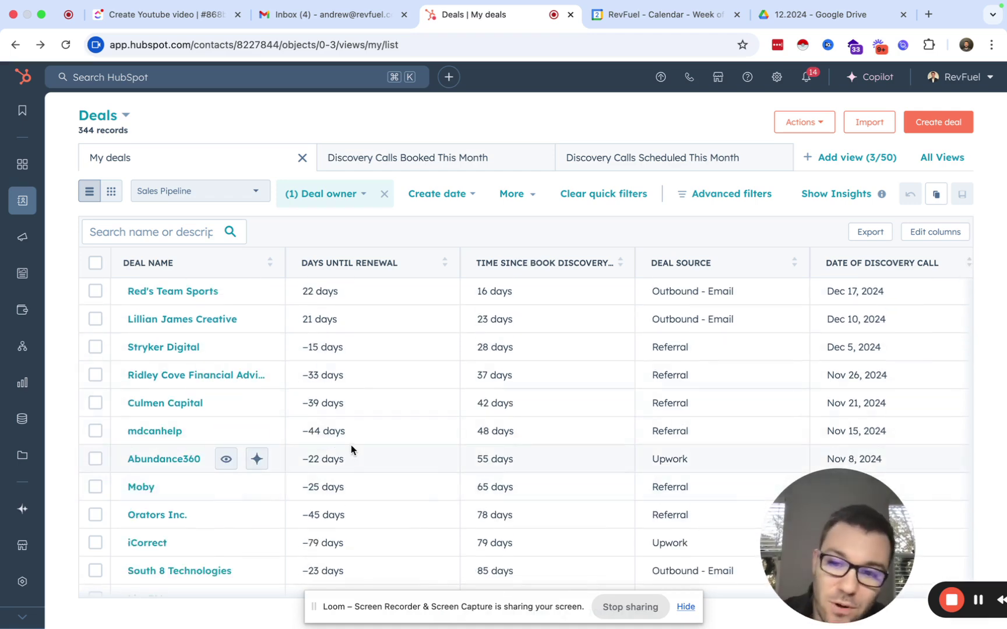
pyautogui.scroll(2, 351, 445)
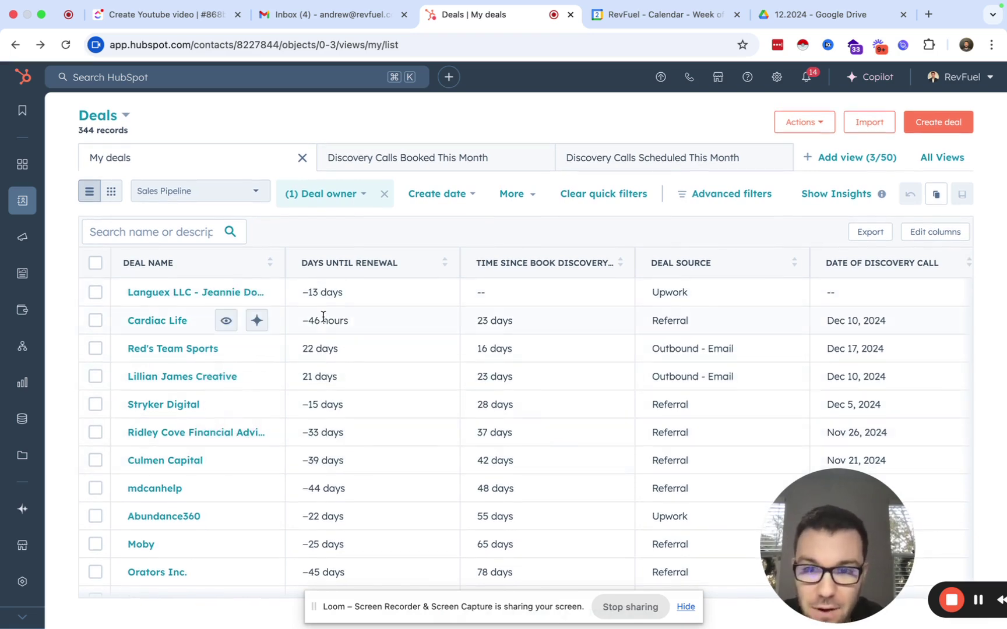
pyautogui.scroll(-5, 337, 329)
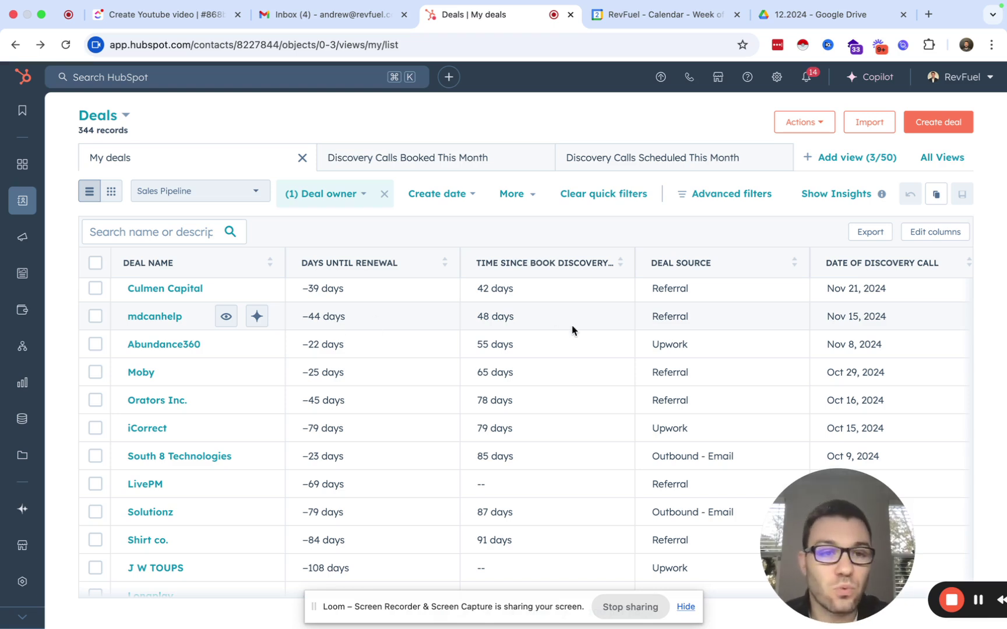
pyautogui.scroll(3, 571, 331)
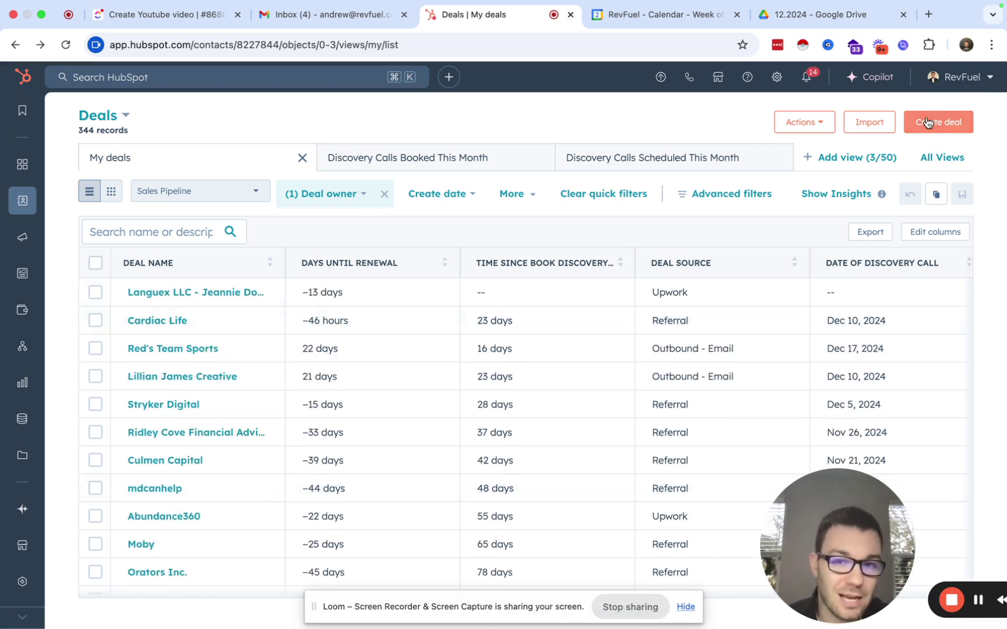